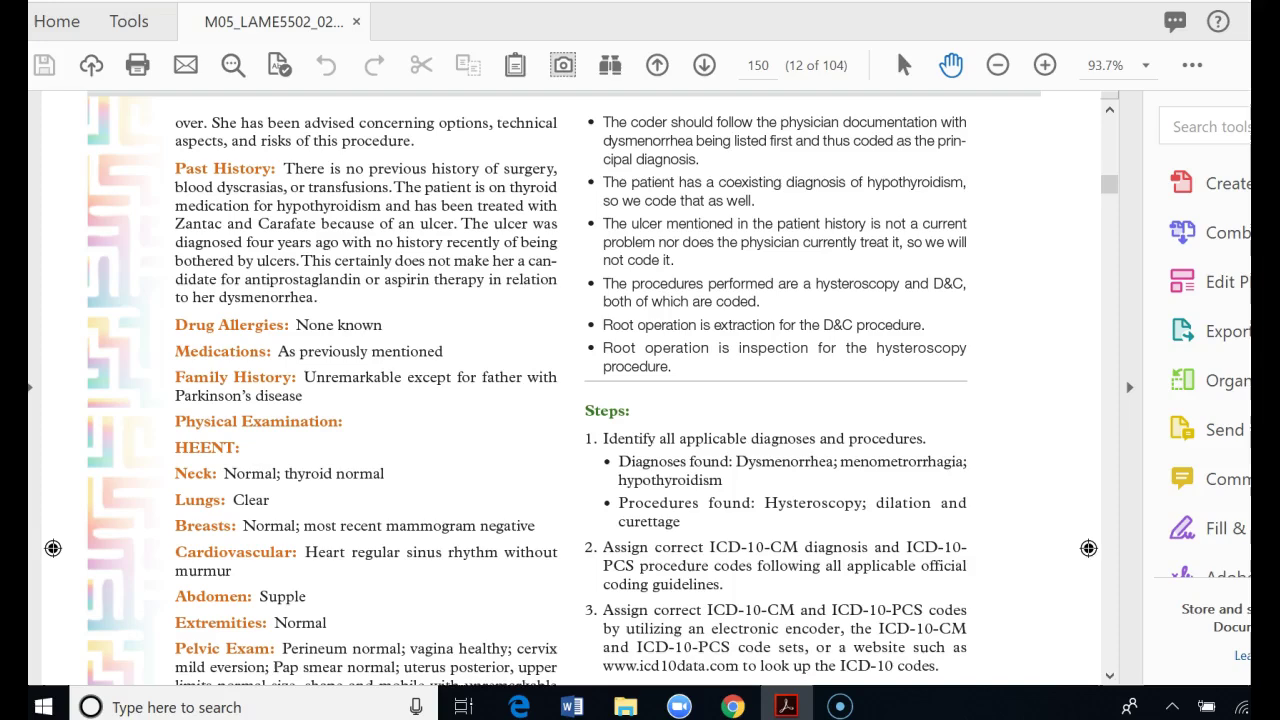
# Read the Let's Practice 5-7 case for the patient's history, the diagnoses and procedures found, the helpful hints and the coding steps.
pyautogui.scroll(3, 570, 389)
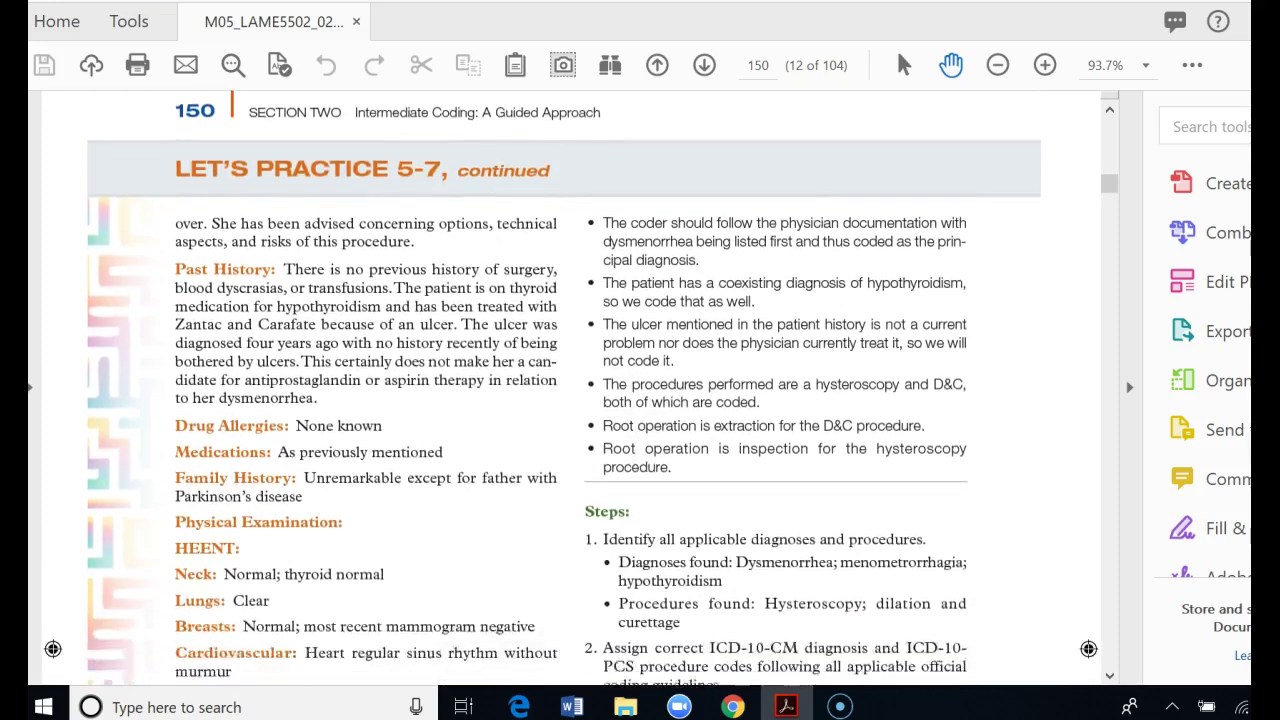
pyautogui.scroll(3, 570, 389)
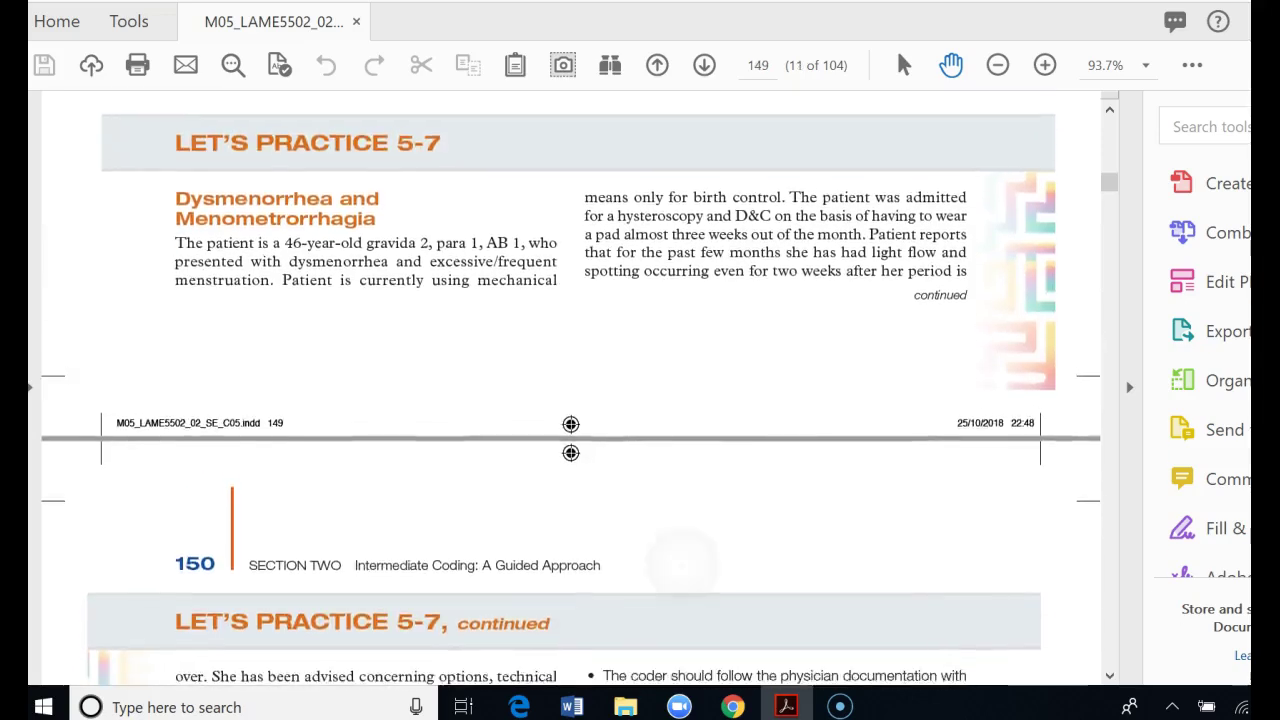
pyautogui.scroll(-1, 570, 389)
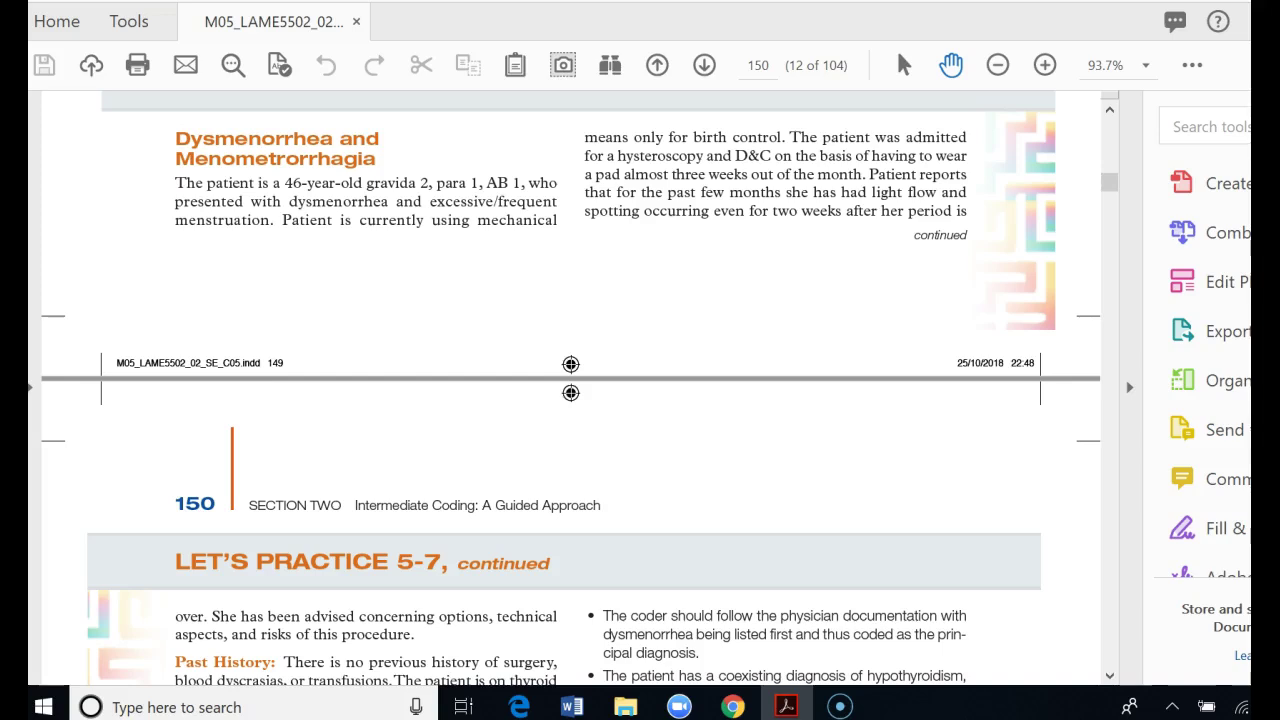
pyautogui.scroll(-1, 570, 389)
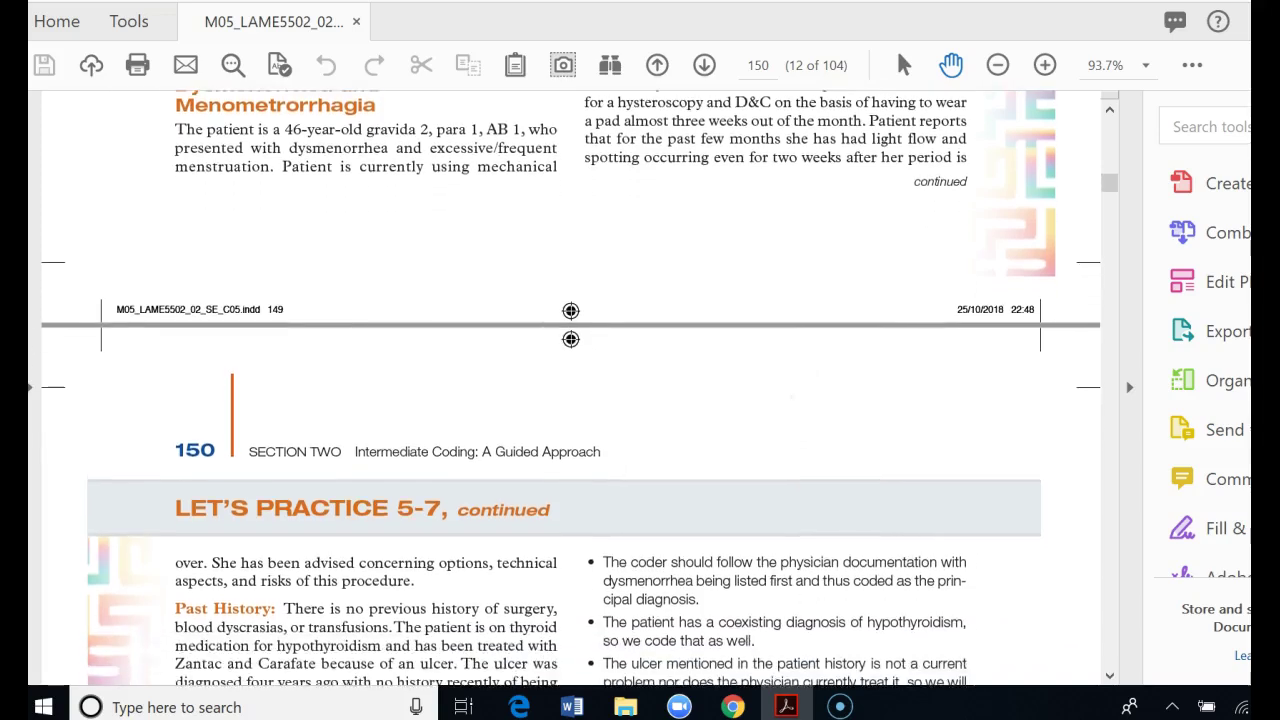
pyautogui.scroll(-5, 792, 386)
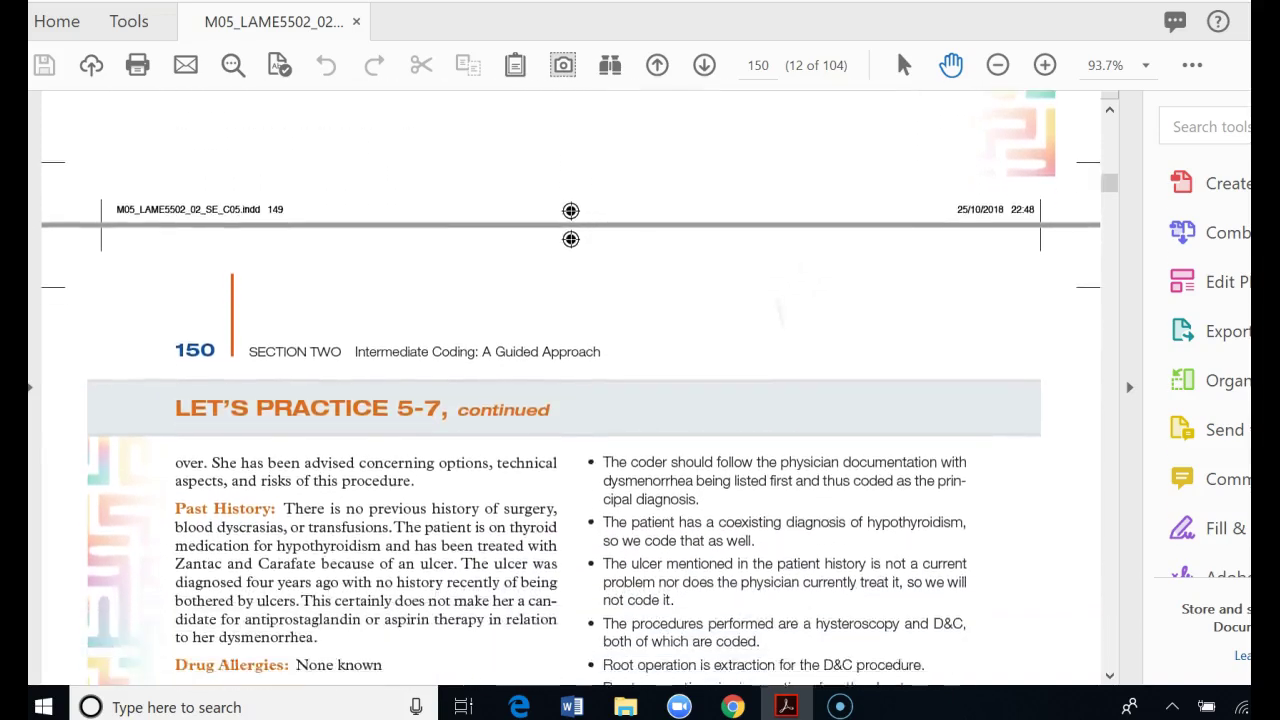
pyautogui.scroll(-3, 570, 389)
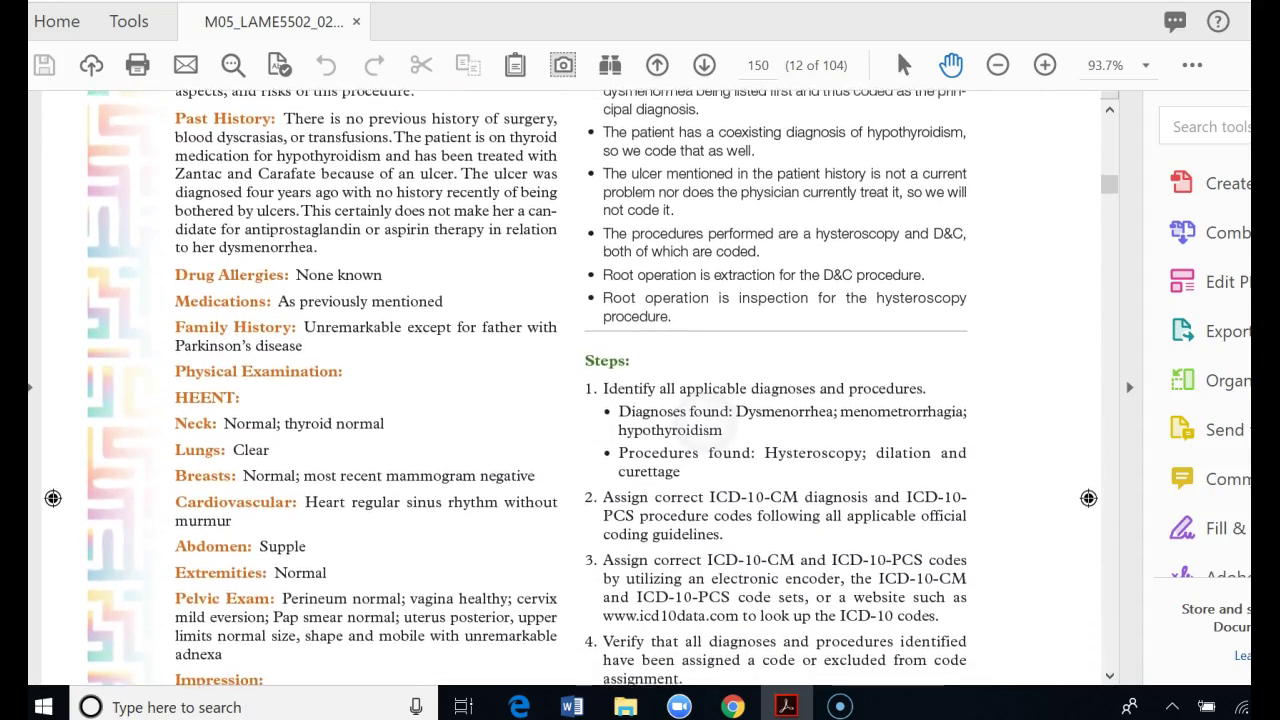
pyautogui.scroll(-1, 570, 389)
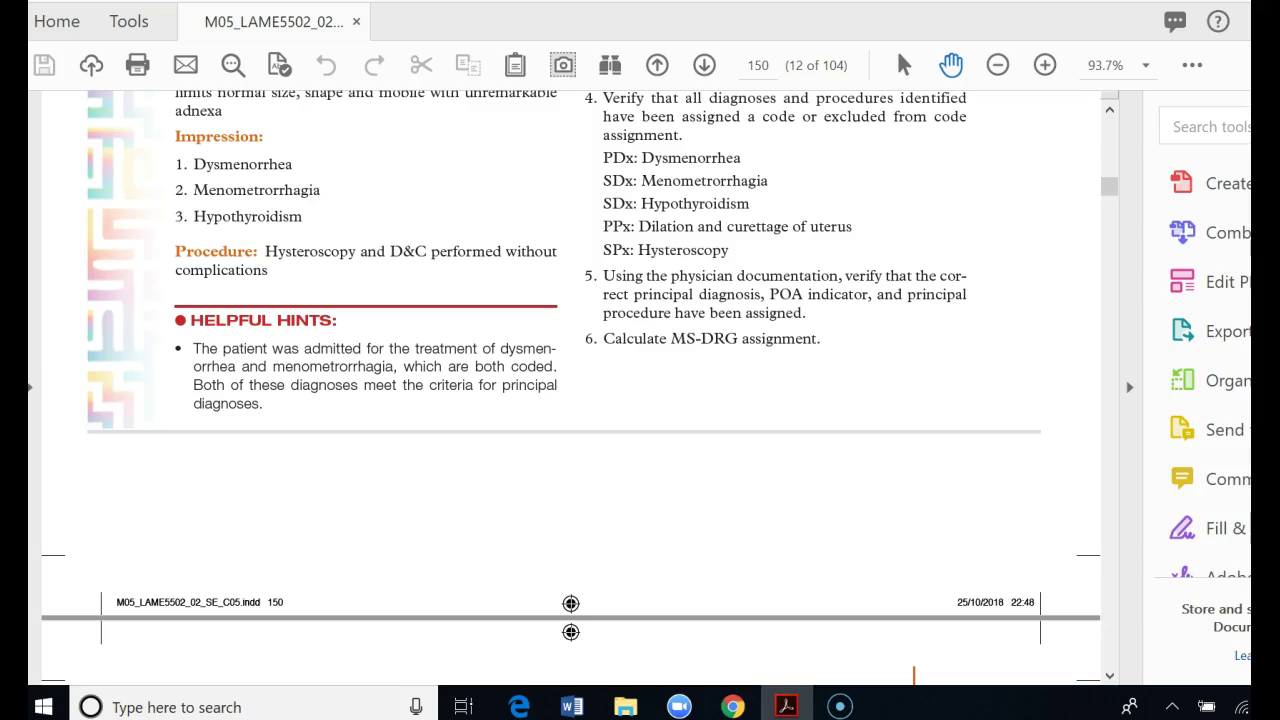
pyautogui.scroll(3, 570, 387)
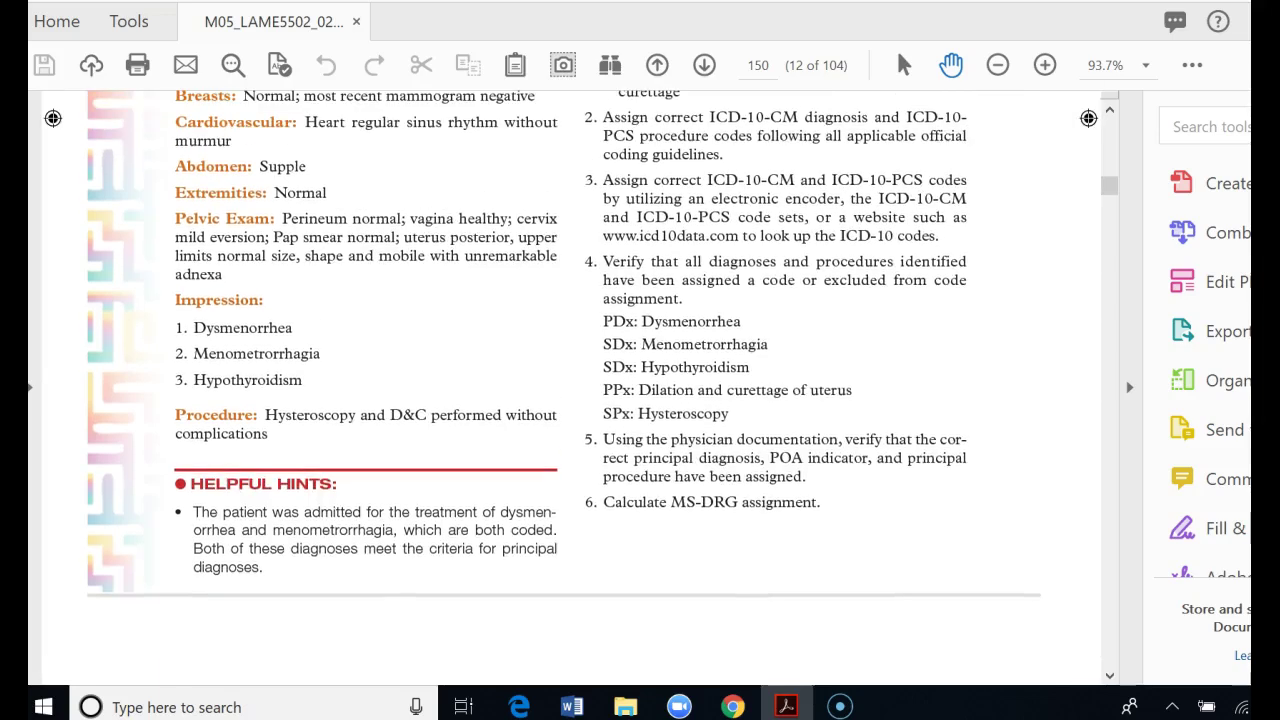
pyautogui.scroll(2, 570, 387)
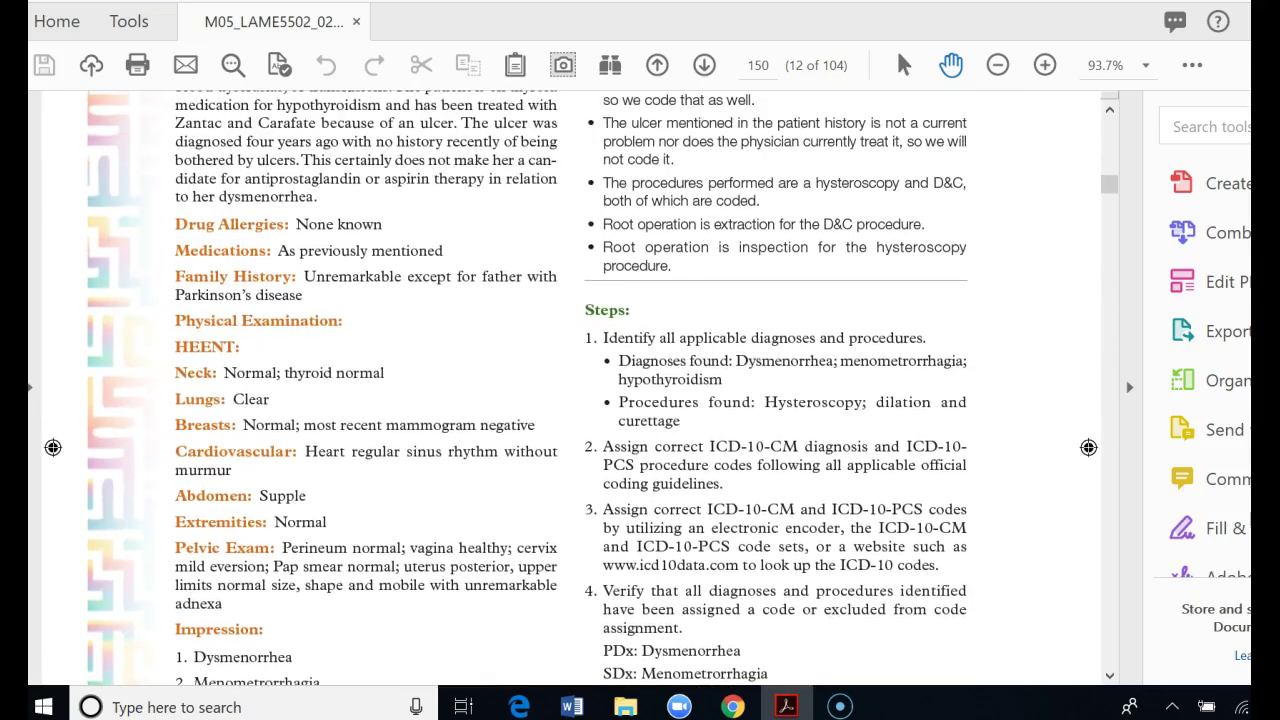
# Switch to the 3M Coding and Reimbursement window, set the age at admission to 46, choose the DRGFINDER product and continue to coding.
pyautogui.moveTo(733, 705)
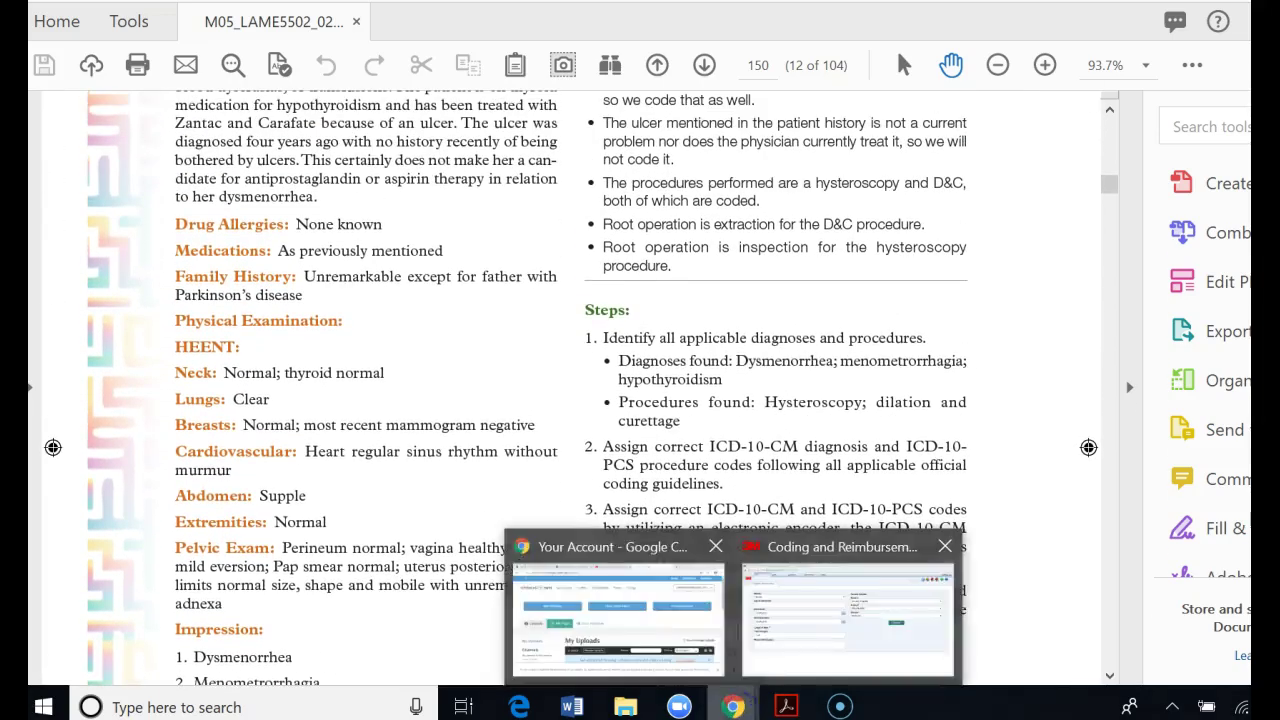
pyautogui.click(840, 560)
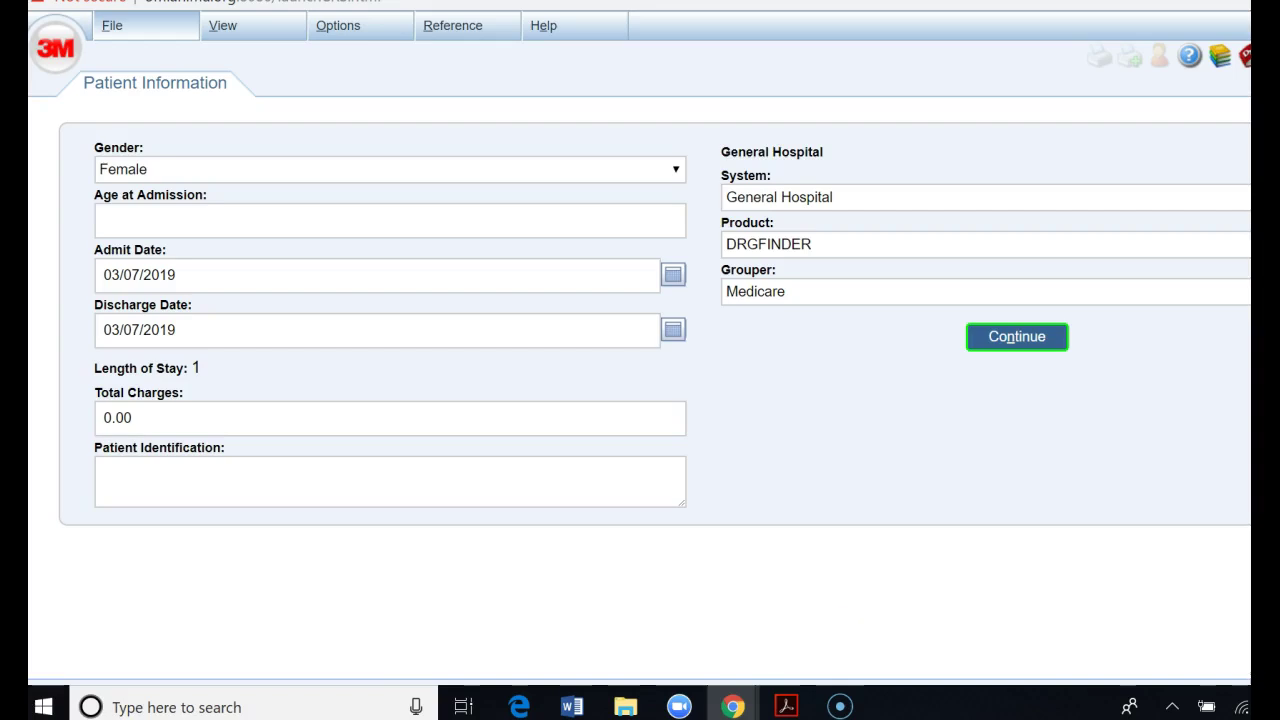
pyautogui.click(390, 220)
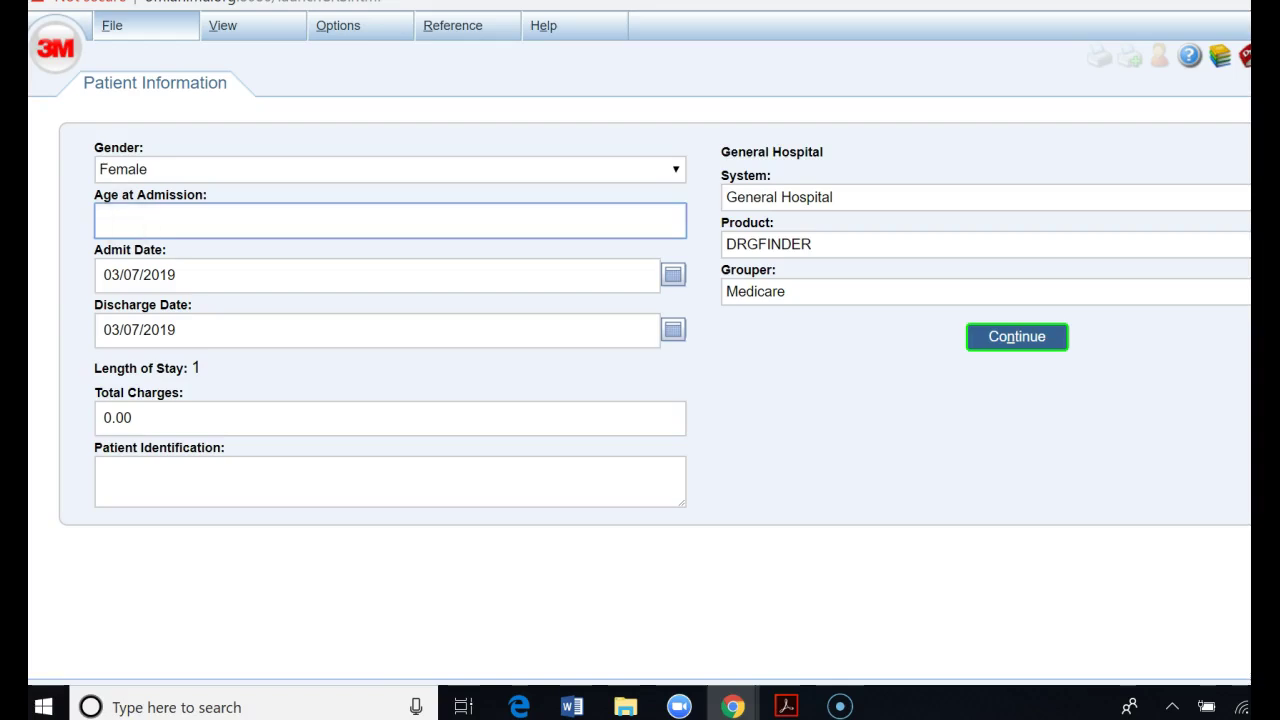
pyautogui.write('46')
pyautogui.click(985, 244)
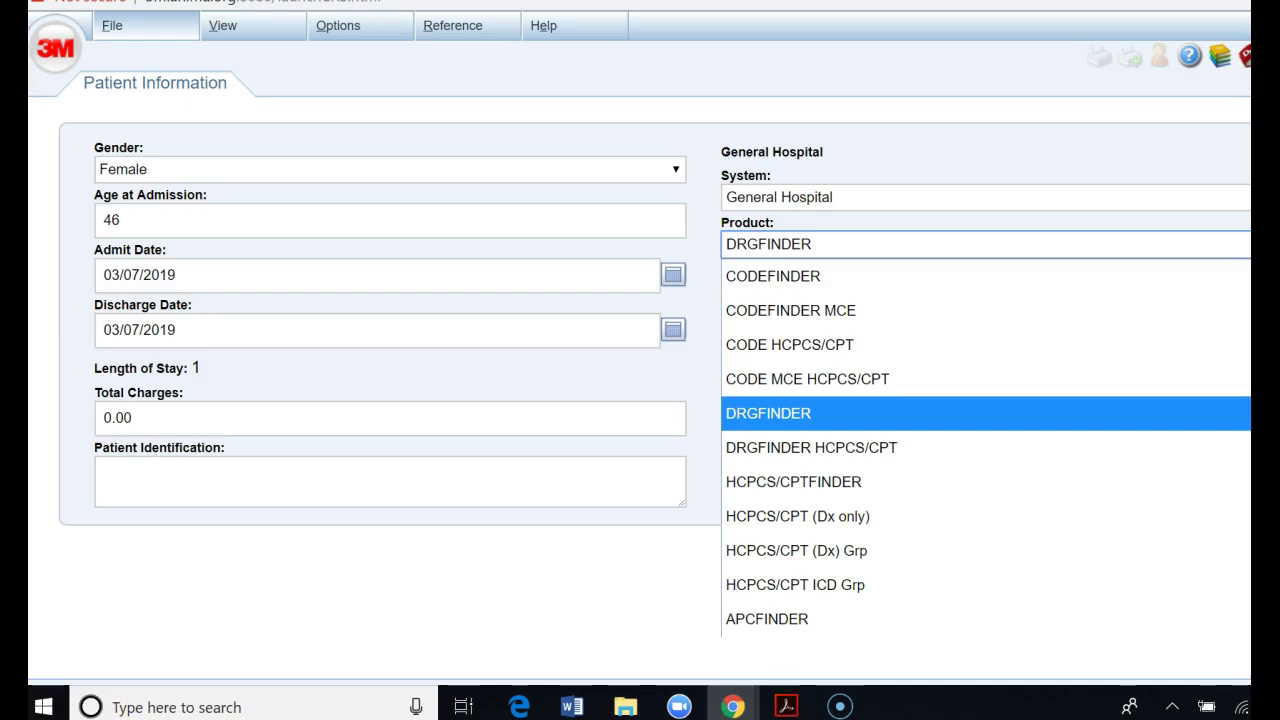
pyautogui.press('Return')
pyautogui.press('Return')
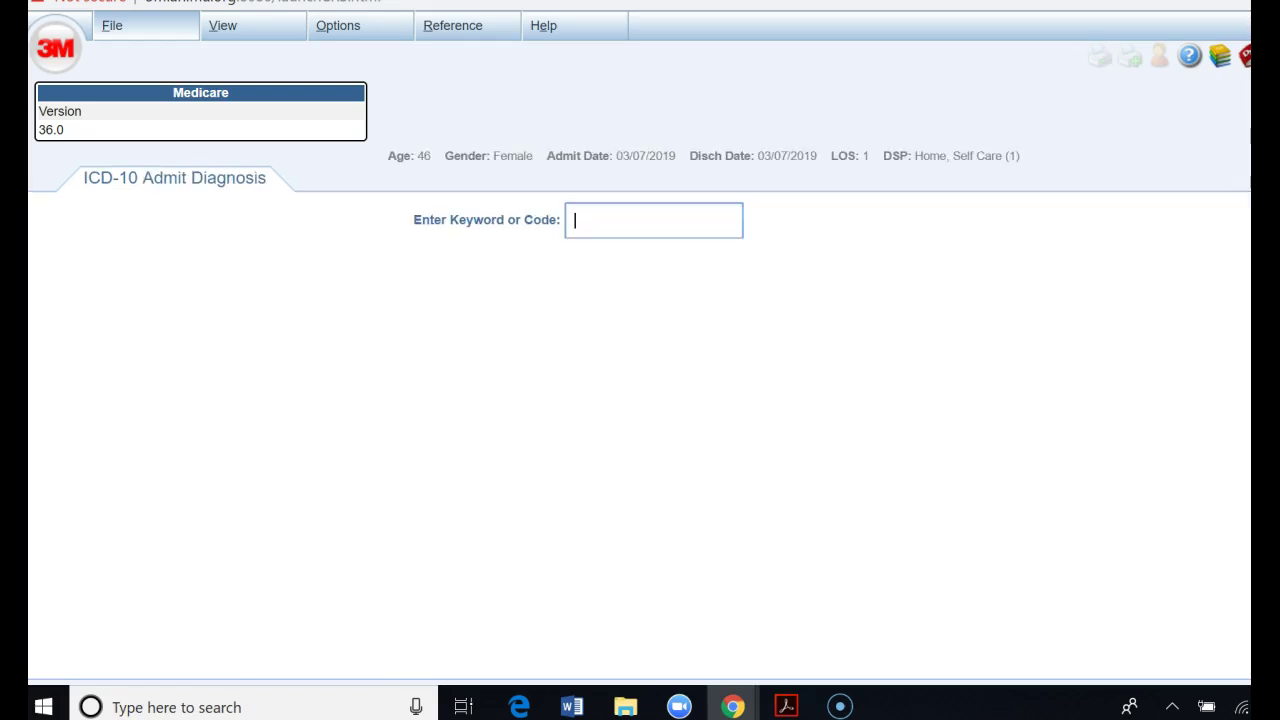
# Look up DYSME as the admit diagnosis and add Dysmenorrhea (essential) (exfoliative) with the Other/unspecified type.
pyautogui.write('DYSME')
pyautogui.press('Return')
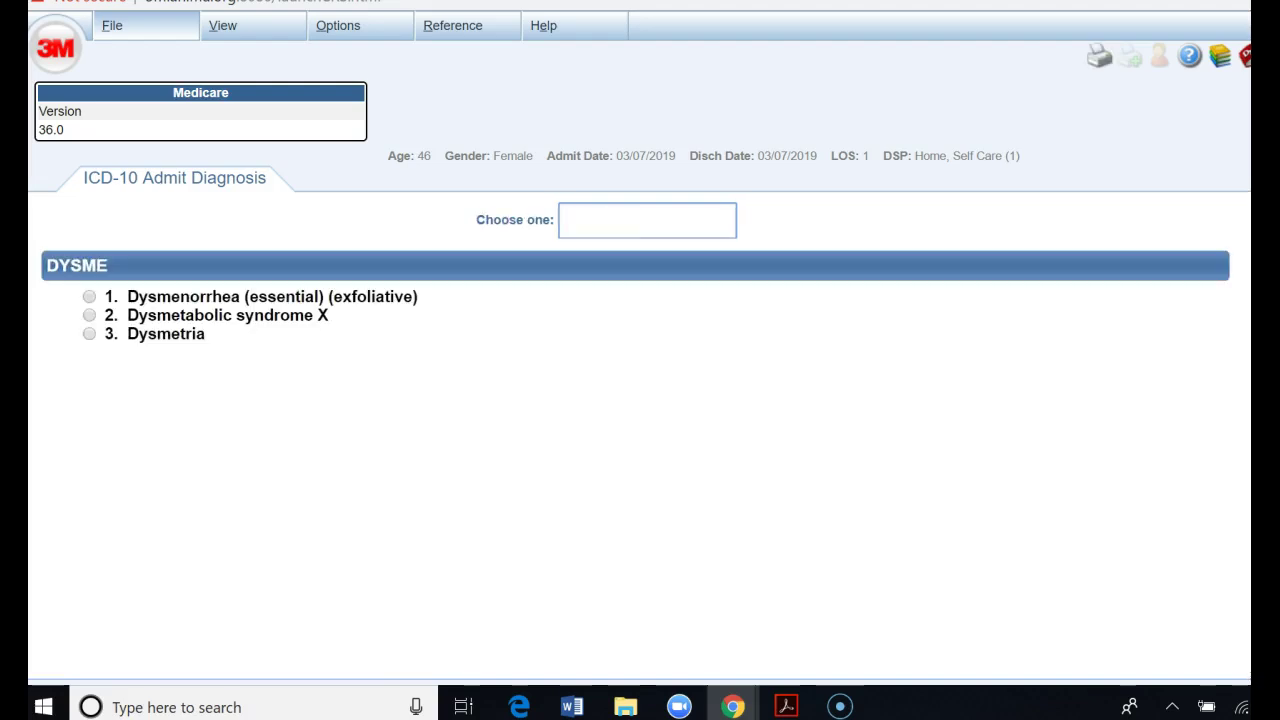
pyautogui.press('1')
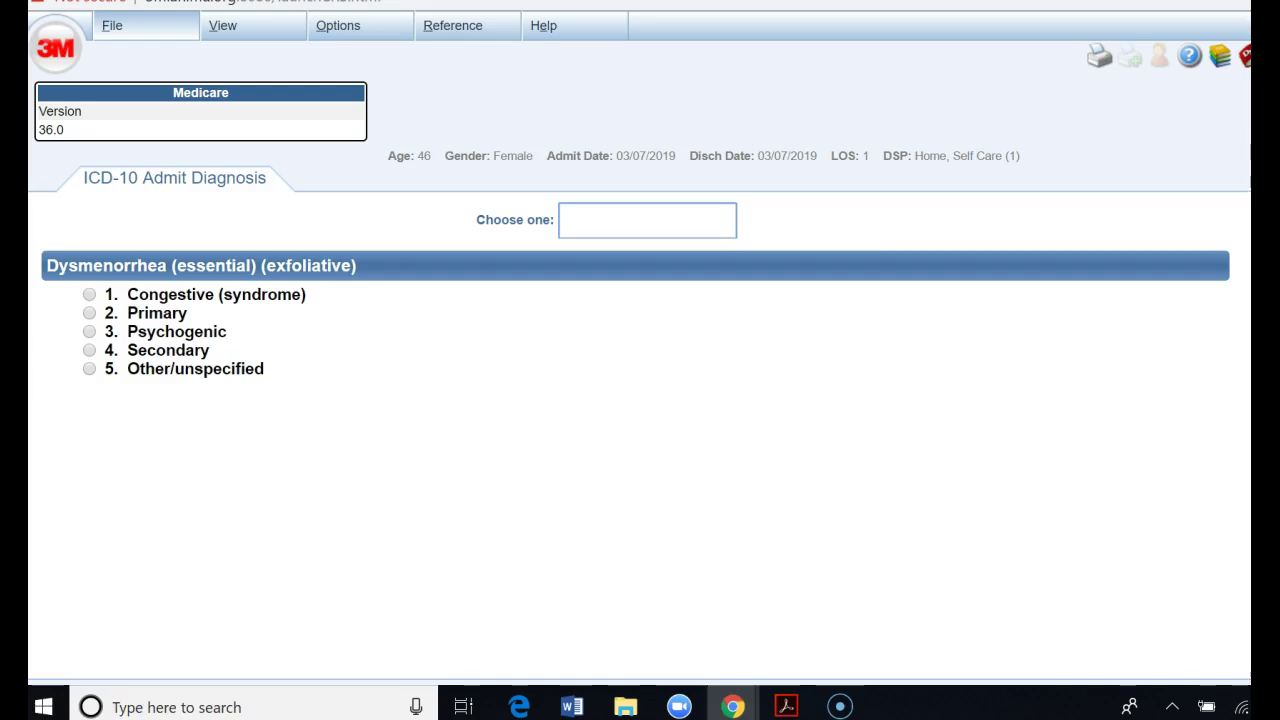
pyautogui.write('5')
pyautogui.press('Return')
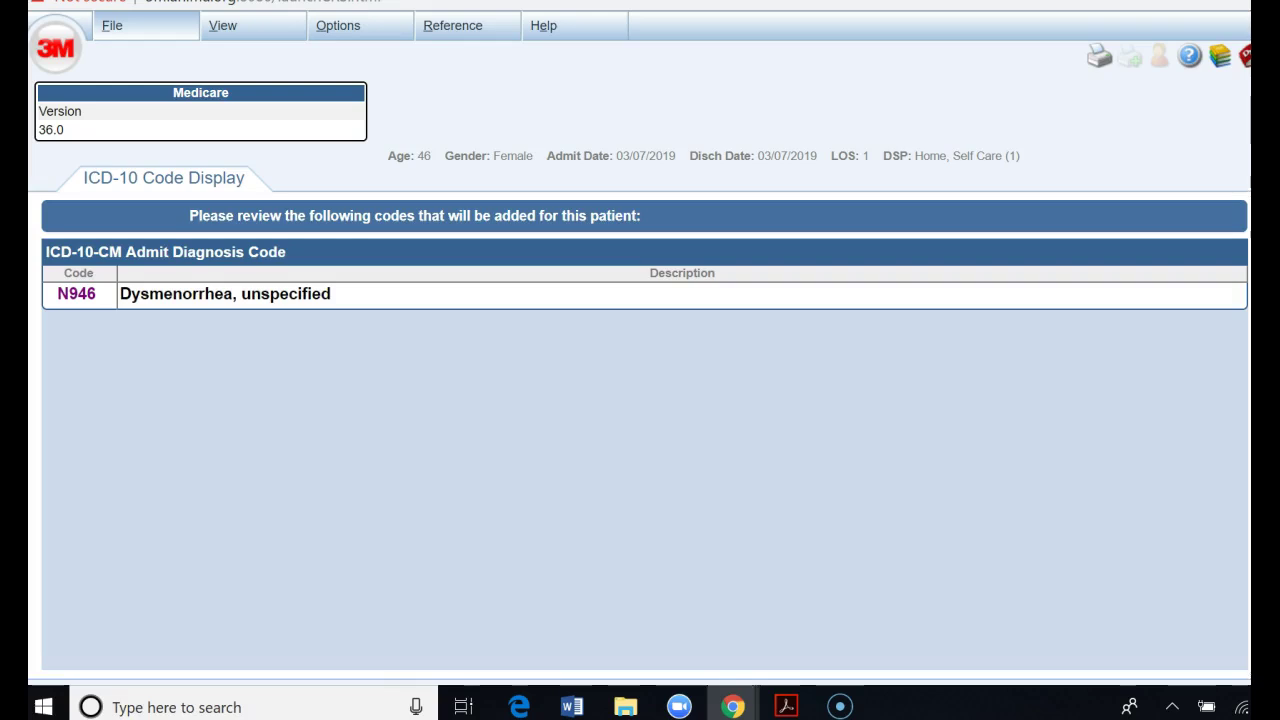
pyautogui.press('Return')
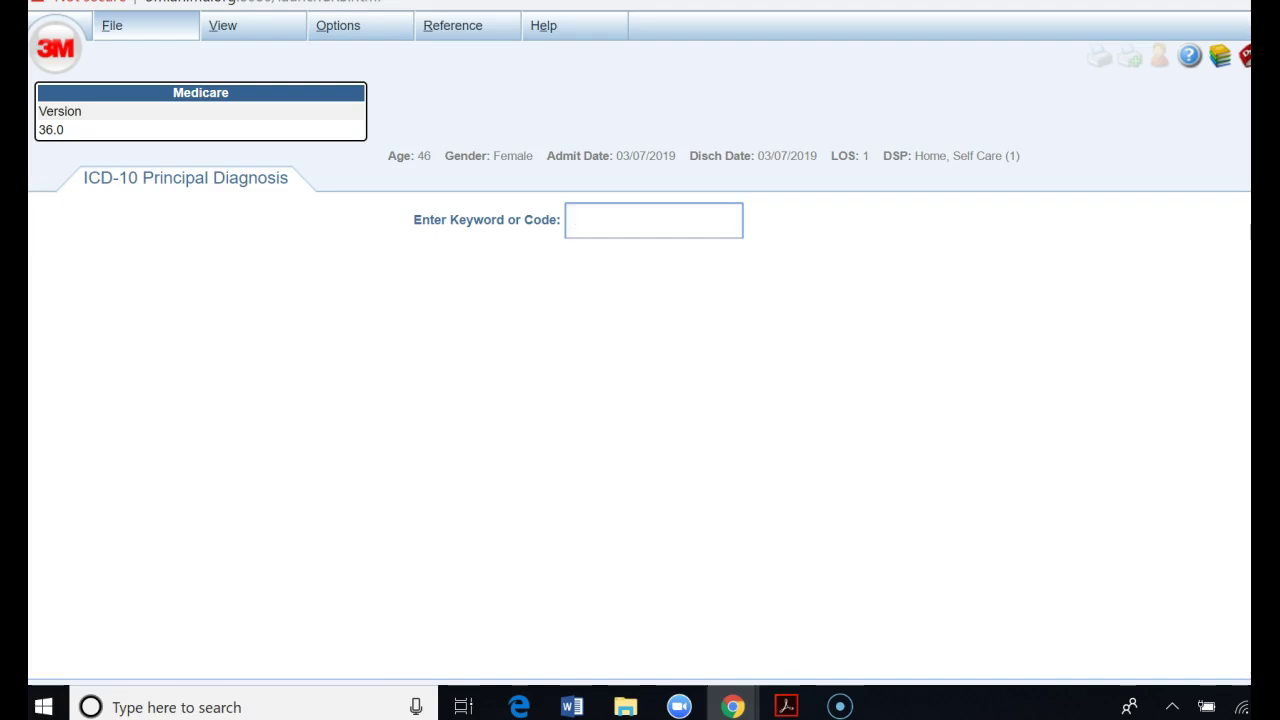
# Add Dysmenorrhea with the Other/unspecified type as the principal diagnosis, looking it up with the keyword DYSME.
pyautogui.write('DYSMEN')
pyautogui.press('Return')
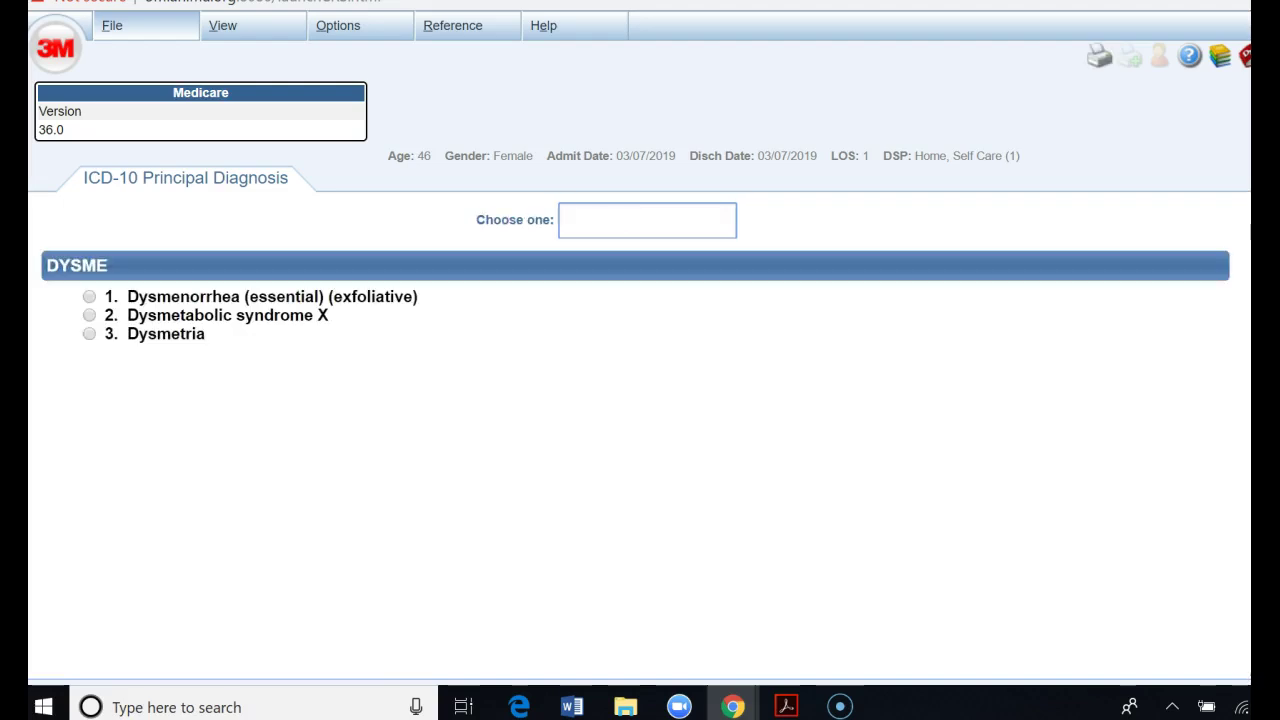
pyautogui.write('1')
pyautogui.press('Return')
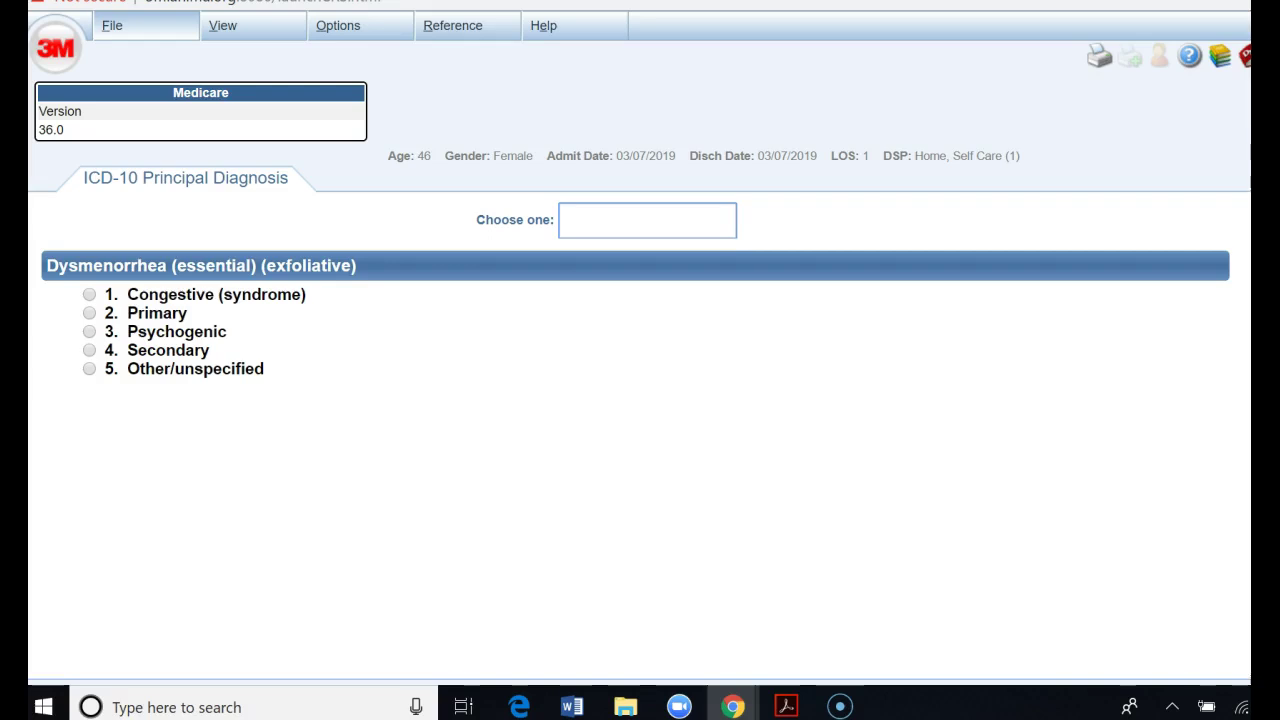
pyautogui.write('5')
pyautogui.press('Return')
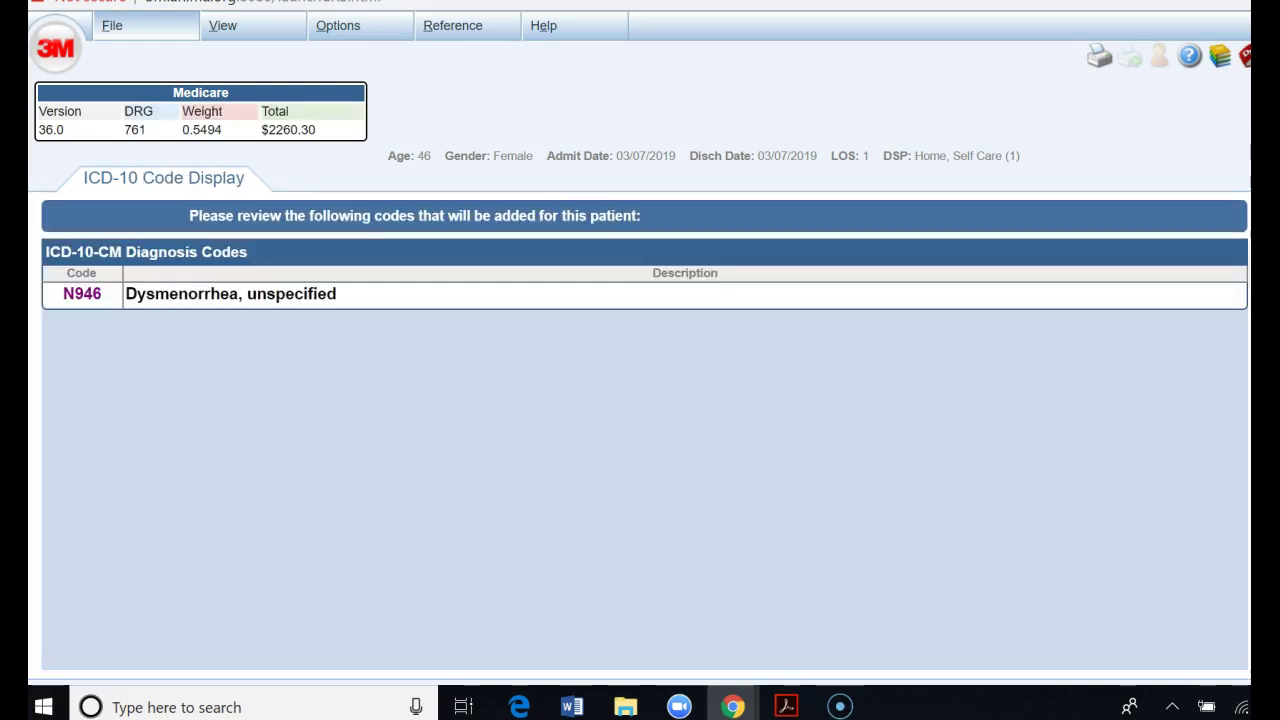
pyautogui.press('Return')
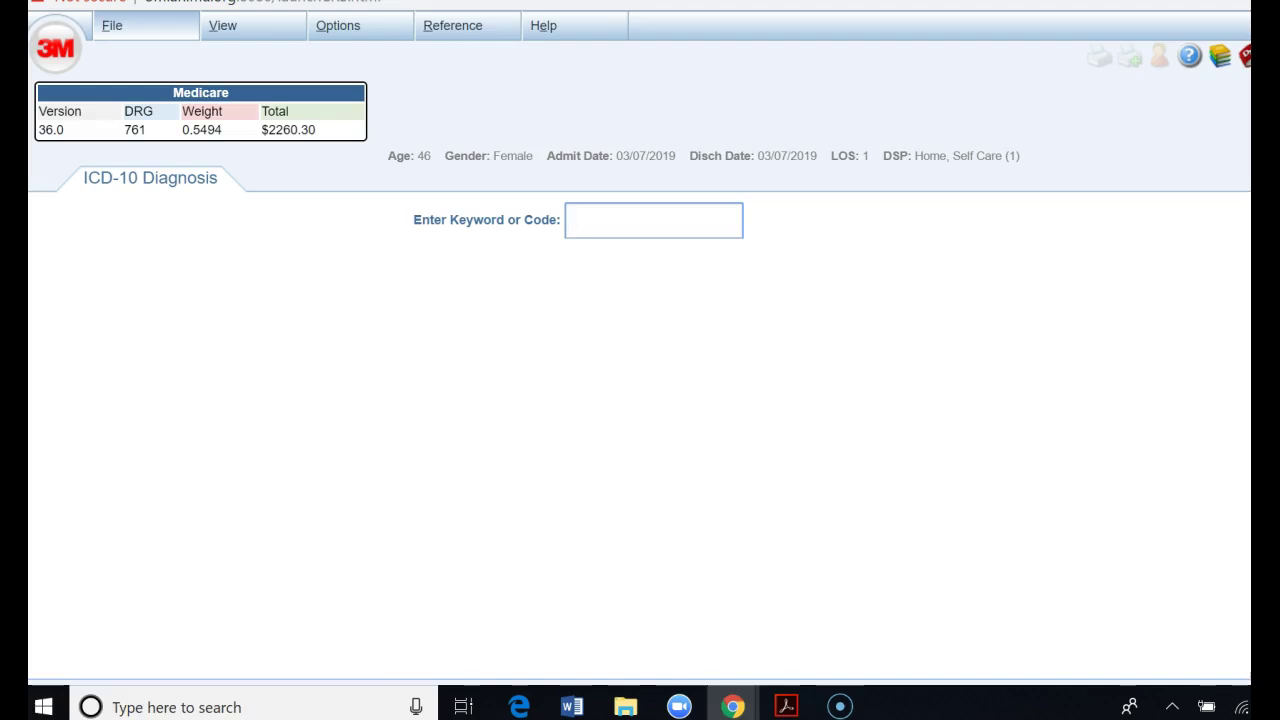
# Look up MENO and add Menometrorrhagia, Other/unspecified, as a secondary diagnosis.
pyautogui.write('MENO')
pyautogui.press('Return')
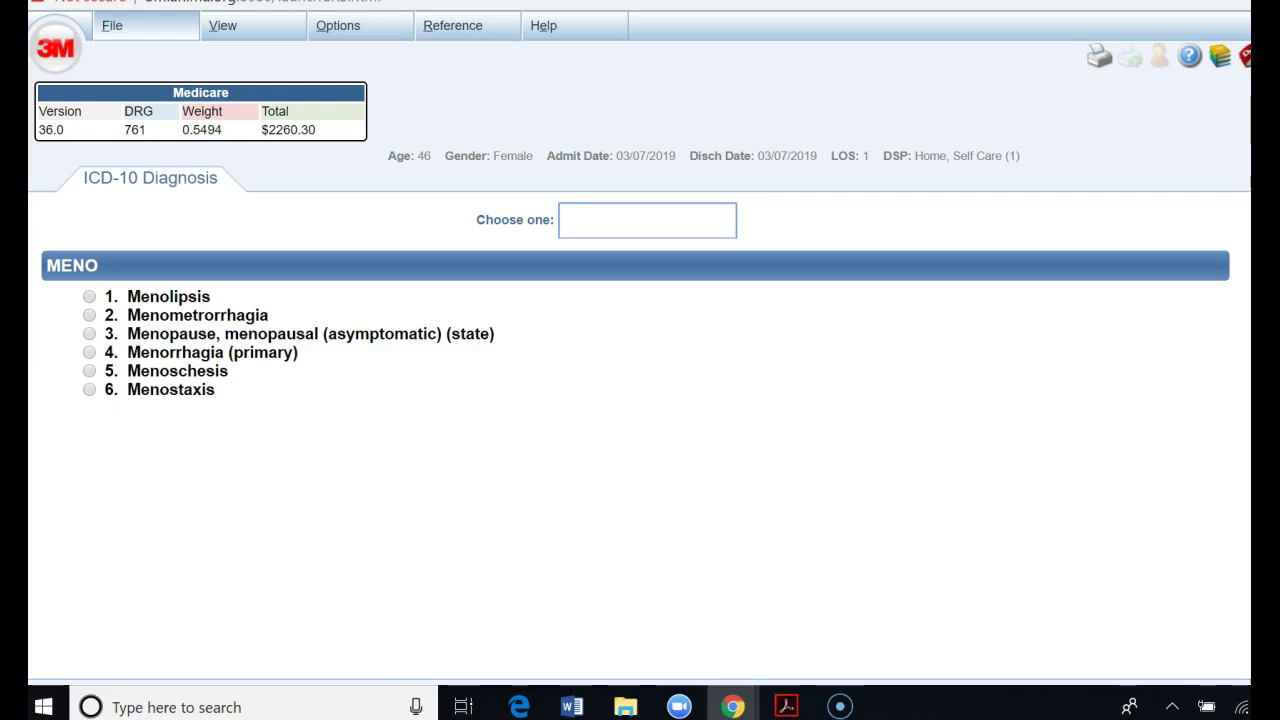
pyautogui.press('2')
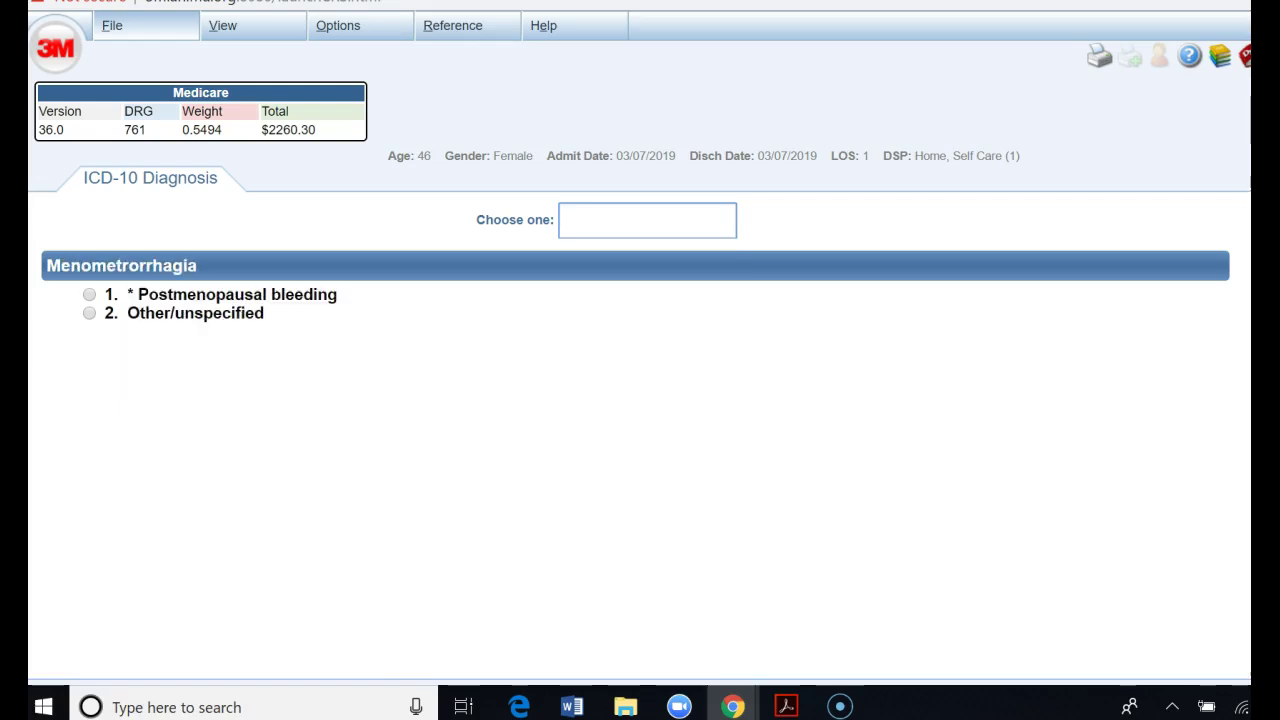
pyautogui.write('2')
pyautogui.press('Return')
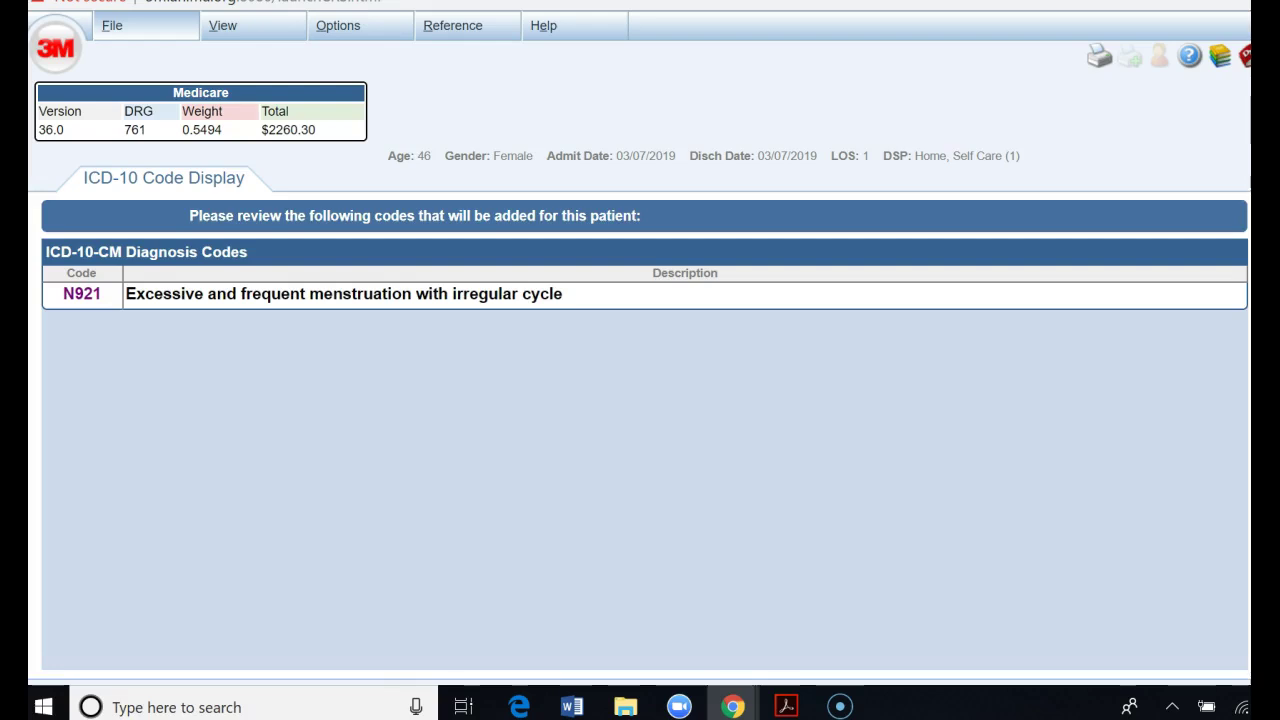
pyautogui.press('Return')
# Look up HYPOT and add Hypothyroidism (acquired), Unspecified, with no procedures as another secondary diagnosis.
pyautogui.write('HYPOT')
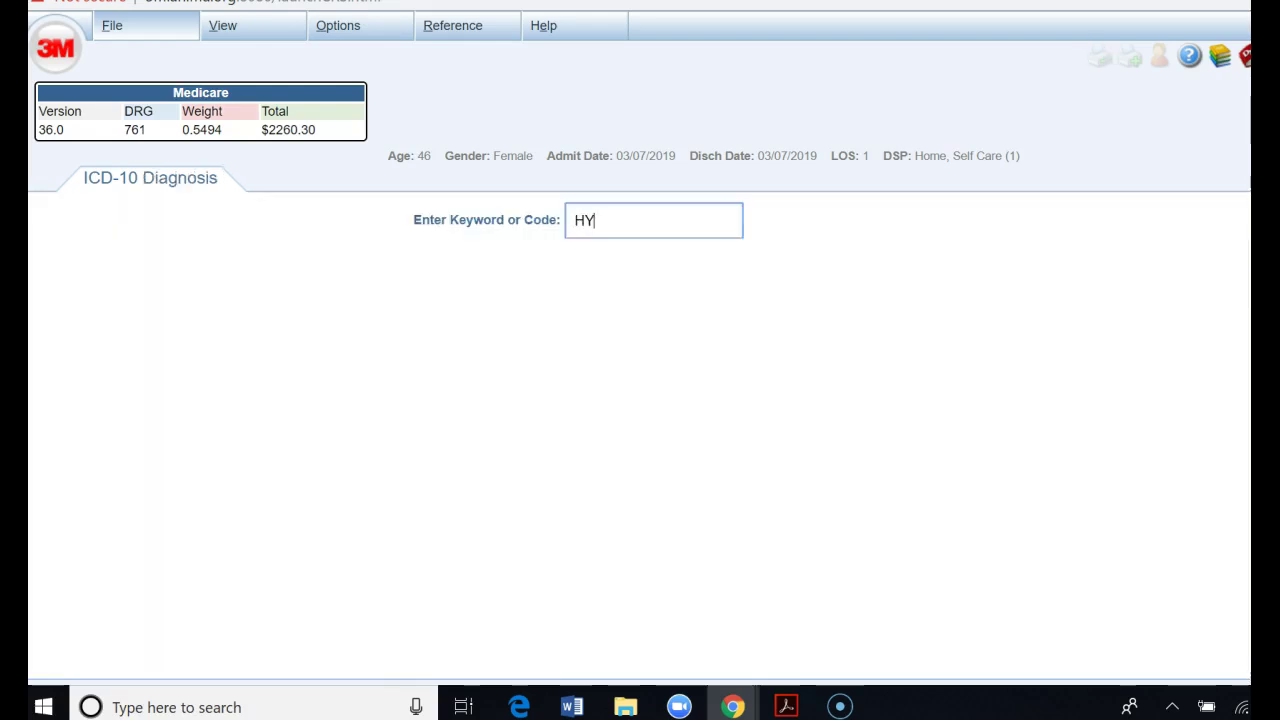
pyautogui.press('Return')
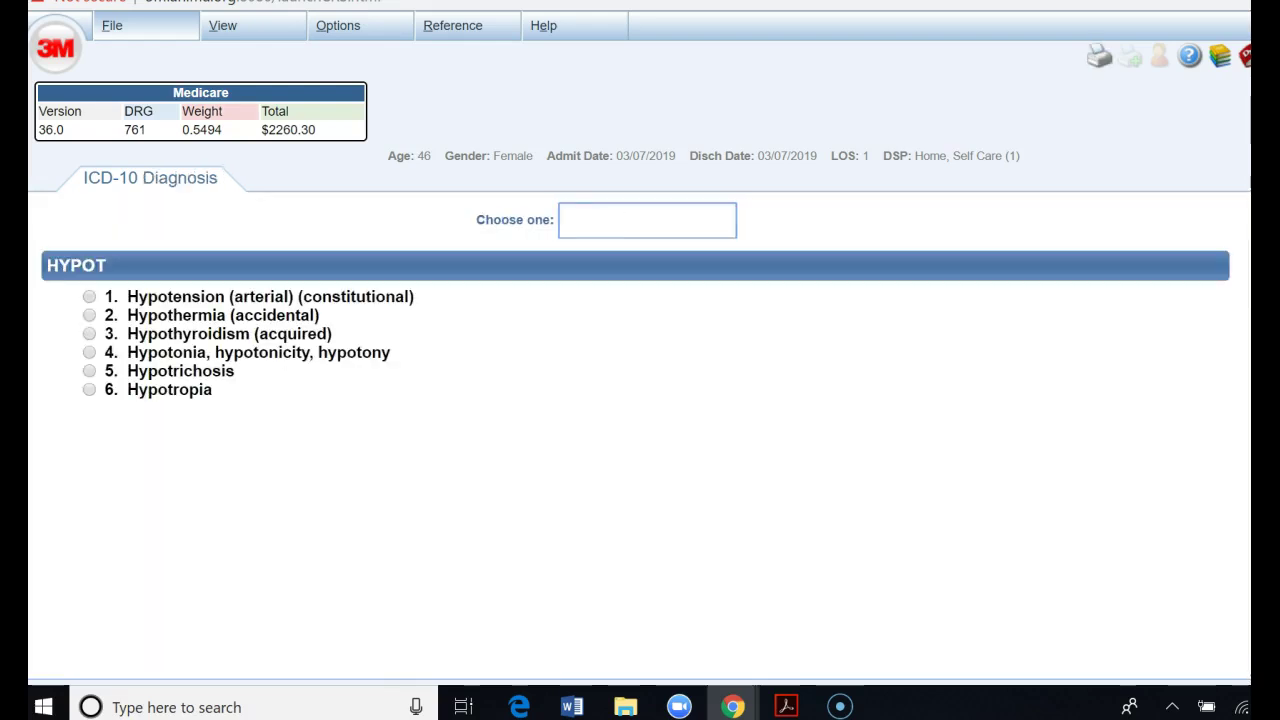
pyautogui.press('3')
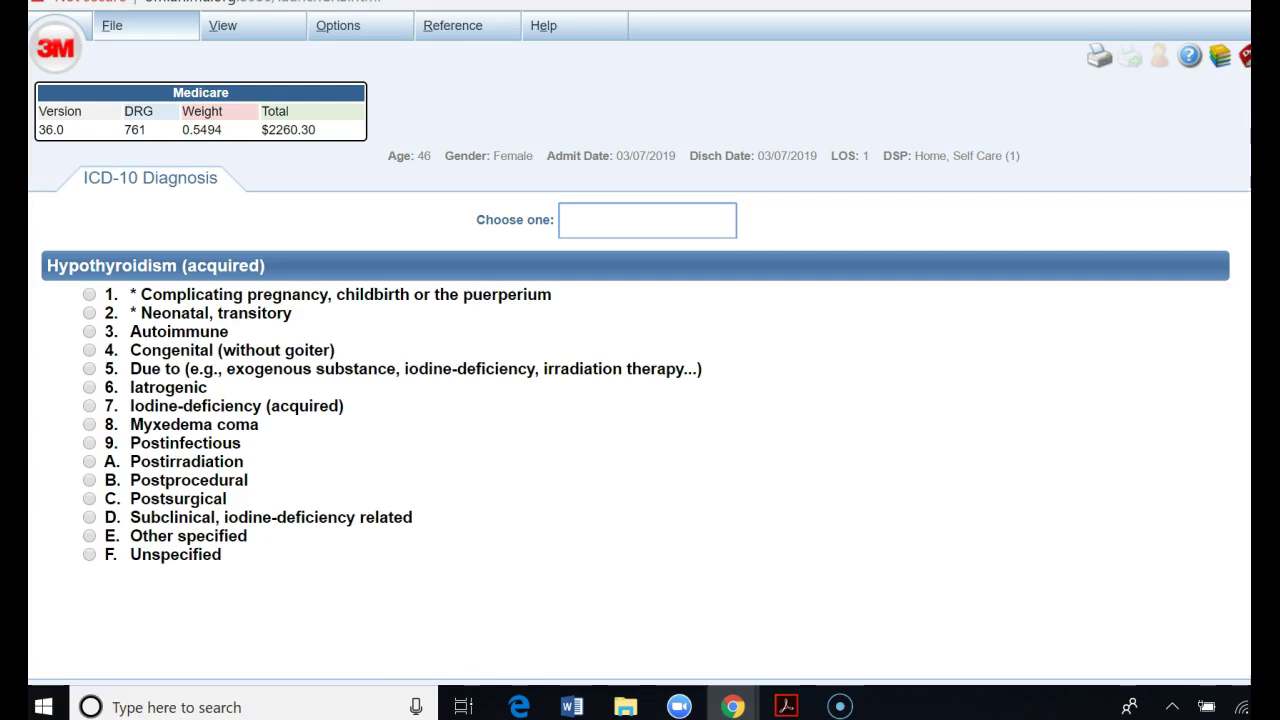
pyautogui.press('f')
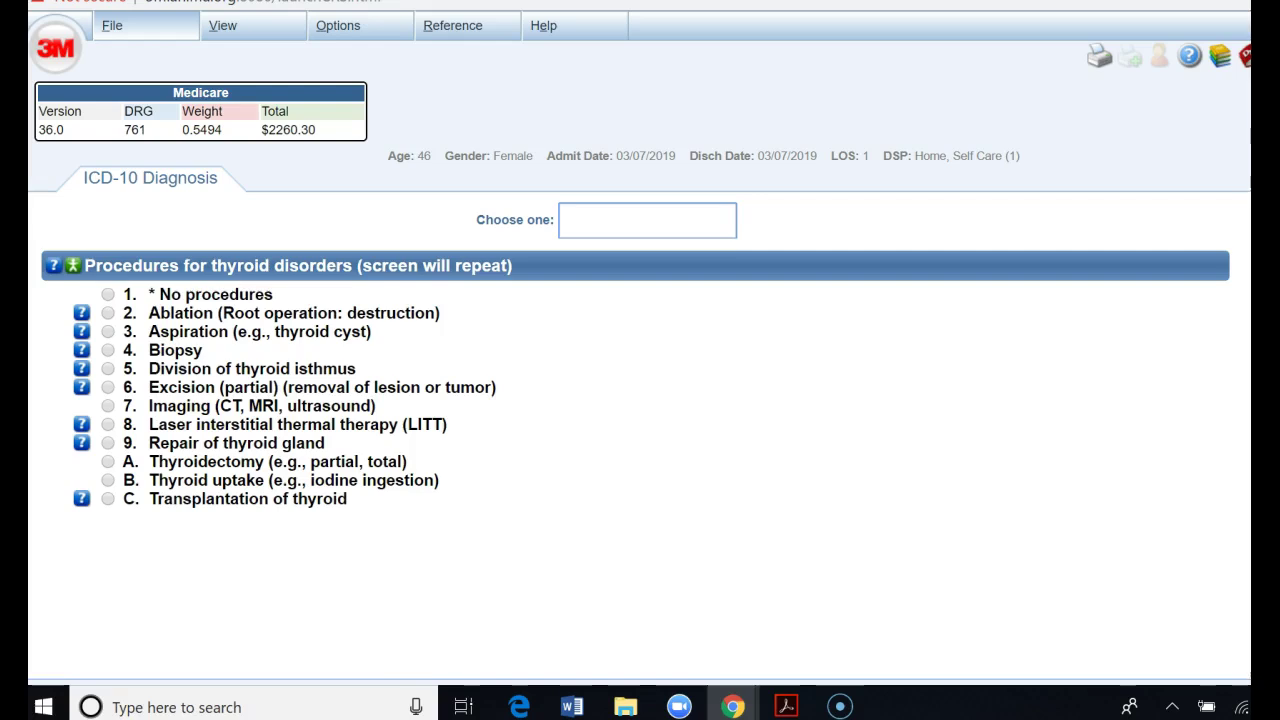
pyautogui.write('1')
pyautogui.press('Return')
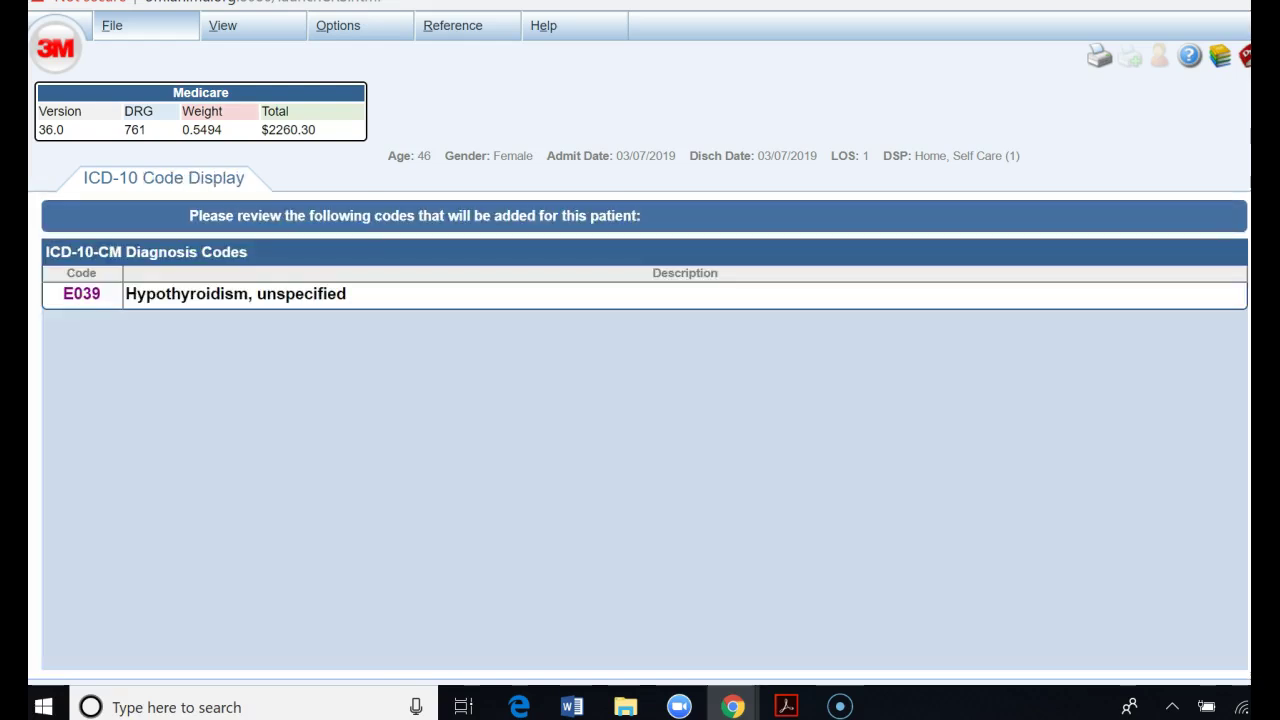
pyautogui.press('Return')
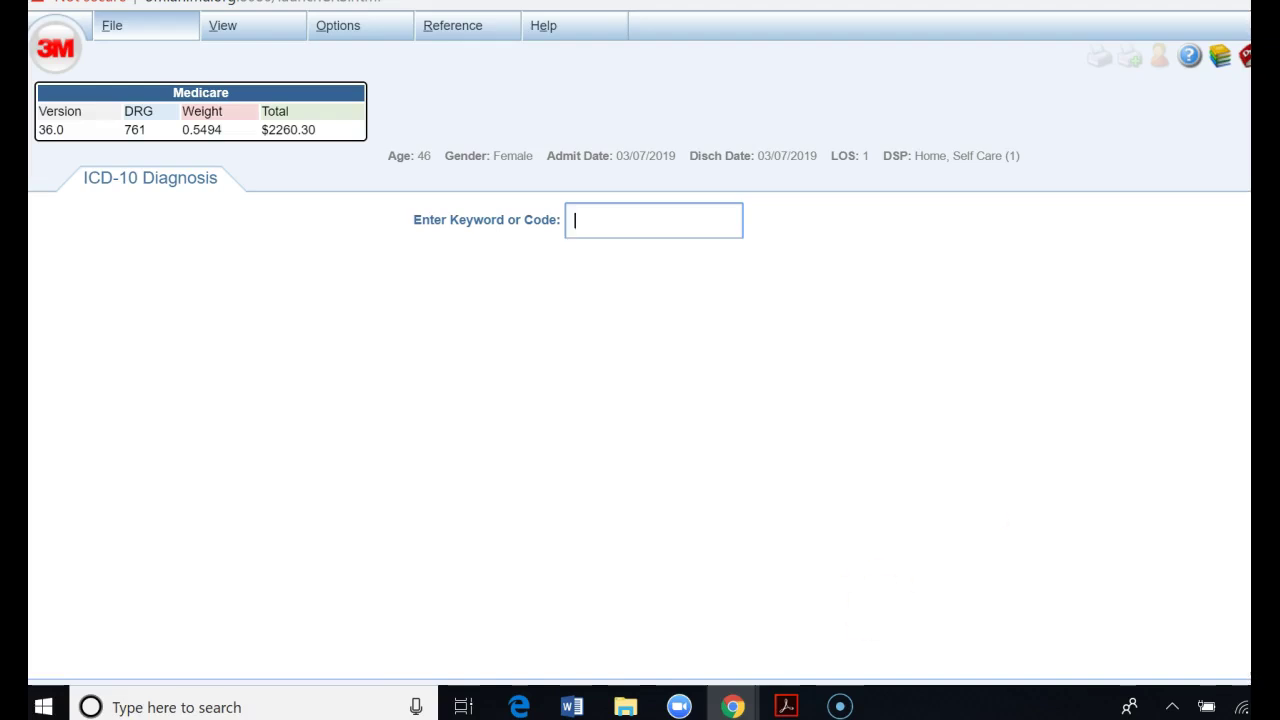
# Finish the diagnoses, look up HYSTEROS and add Hysteroscopy for diagnostic inspection only of the Uterus and Cervix as a procedure.
pyautogui.press('Return')
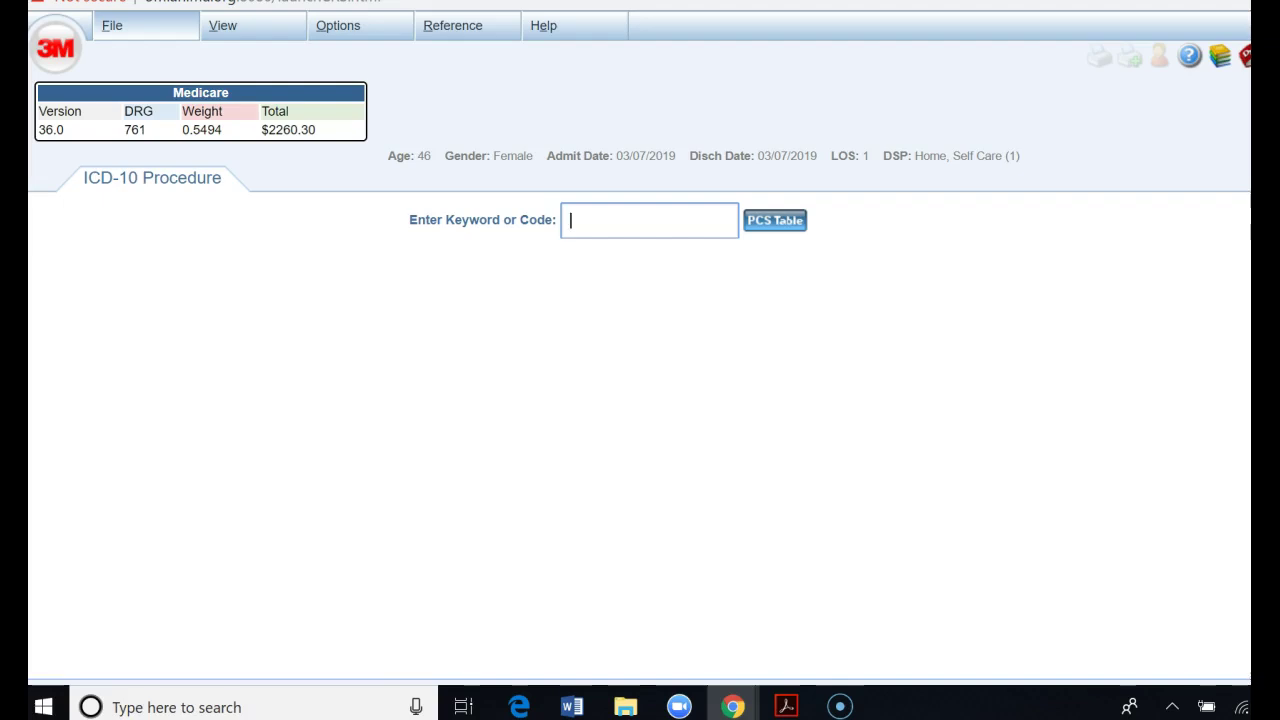
pyautogui.write('HYSTEROS')
pyautogui.press('Return')
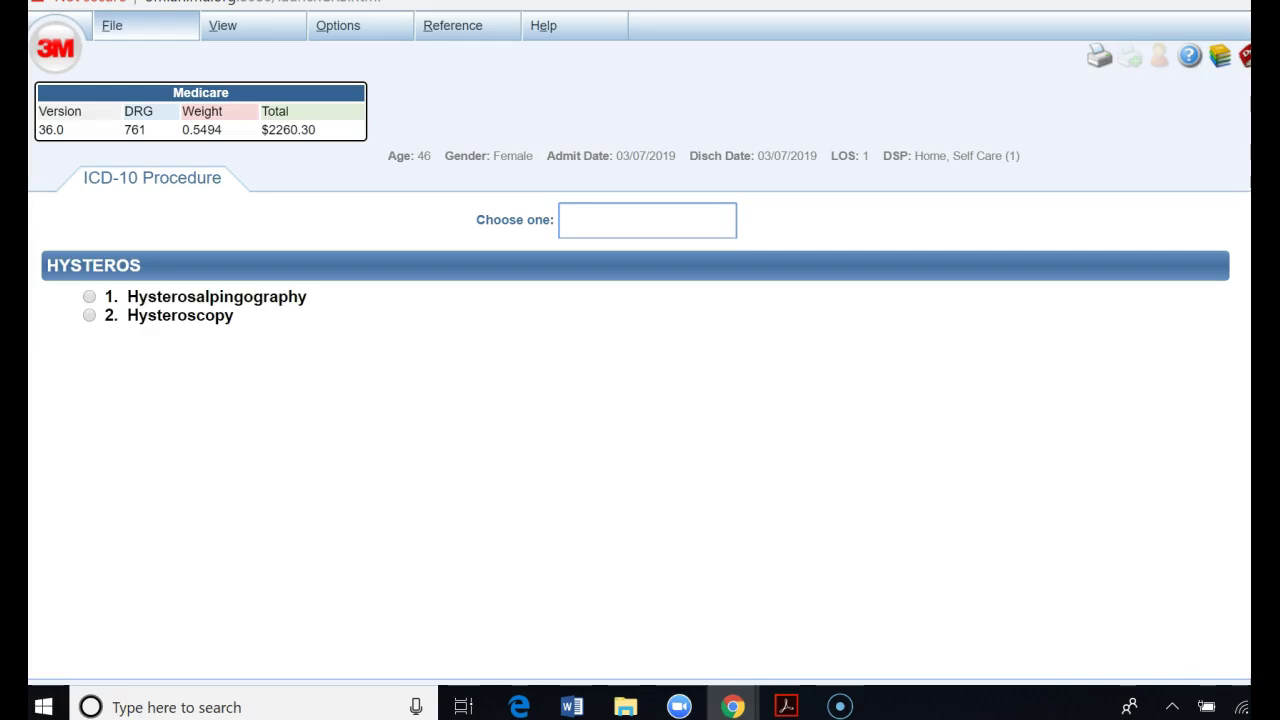
pyautogui.press('2')
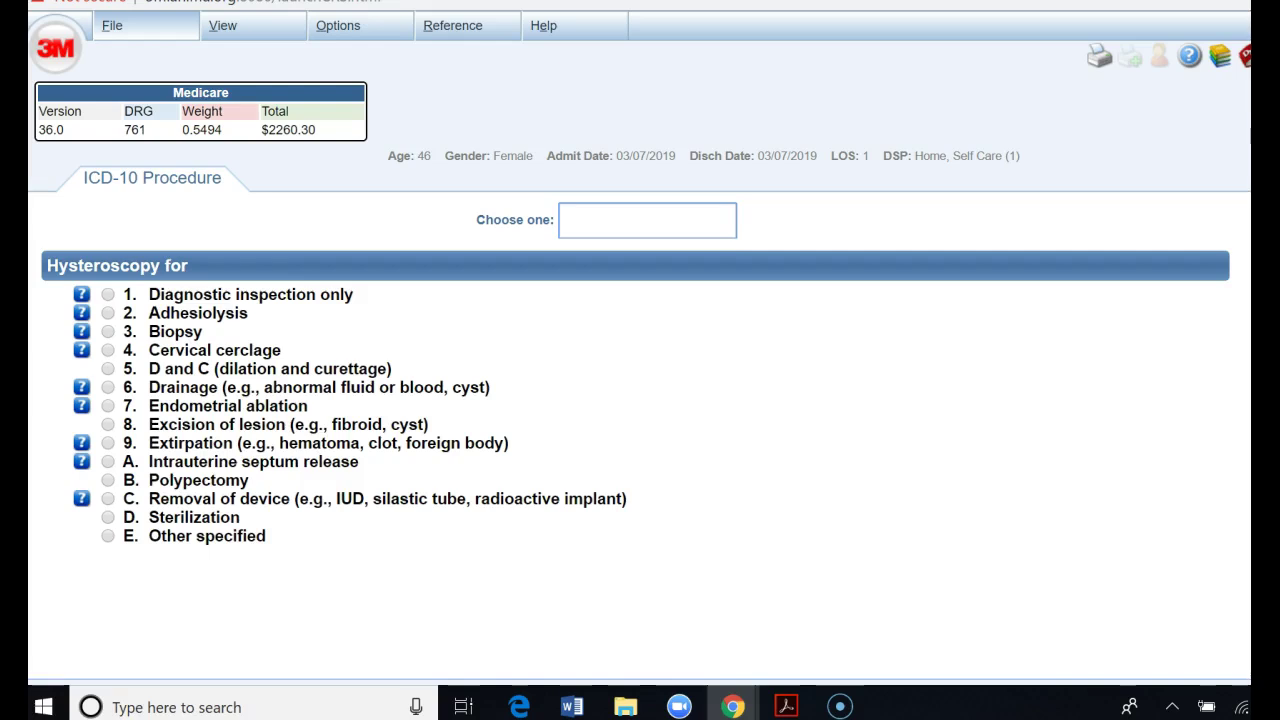
pyautogui.write('1')
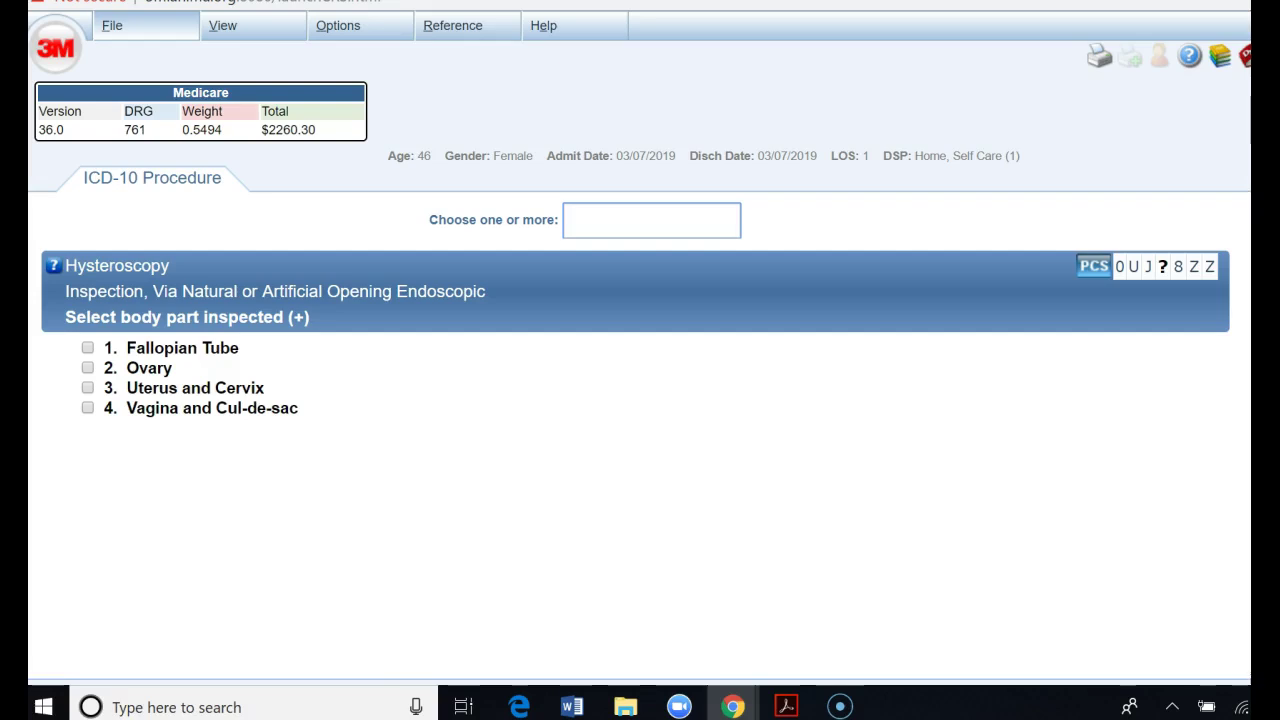
pyautogui.write('3')
pyautogui.press('Return')
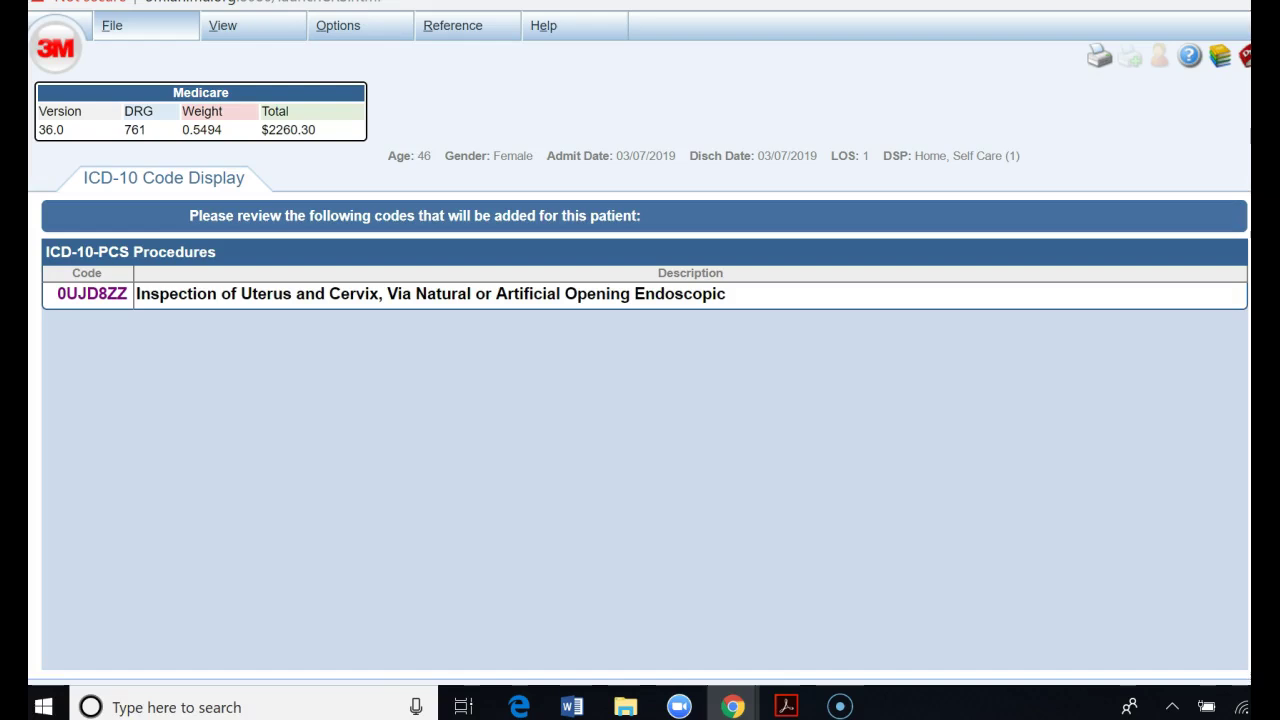
# Try to find the dilation and curettage procedure by entering D&C and DILATION as procedure codes.
pyautogui.write('D7C')
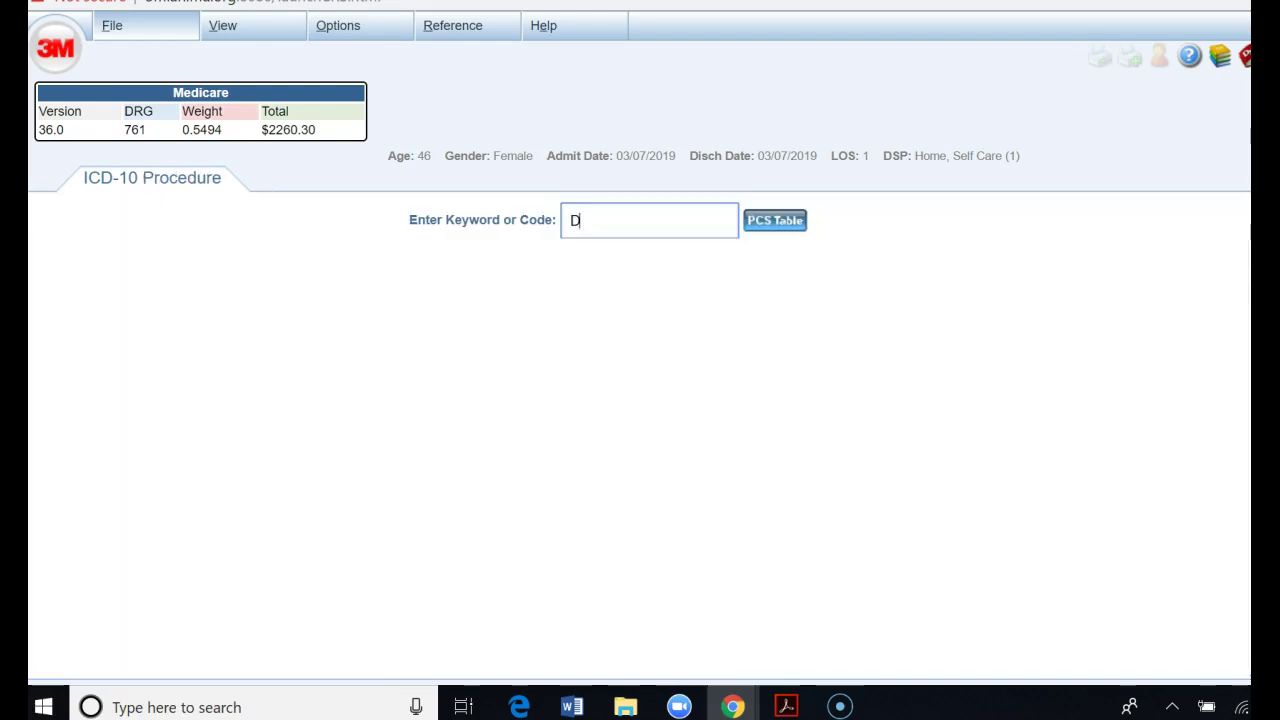
pyautogui.press('BackSpace')
pyautogui.press('BackSpace')
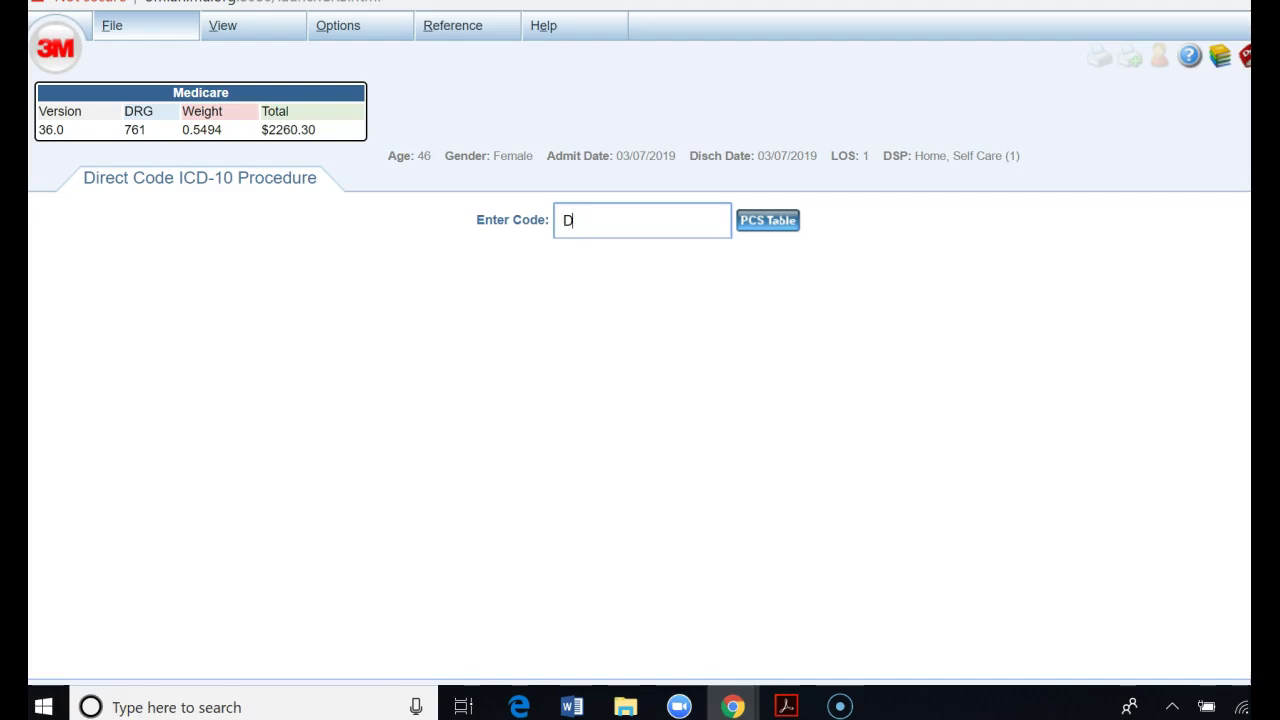
pyautogui.write('&C')
pyautogui.press('Return')
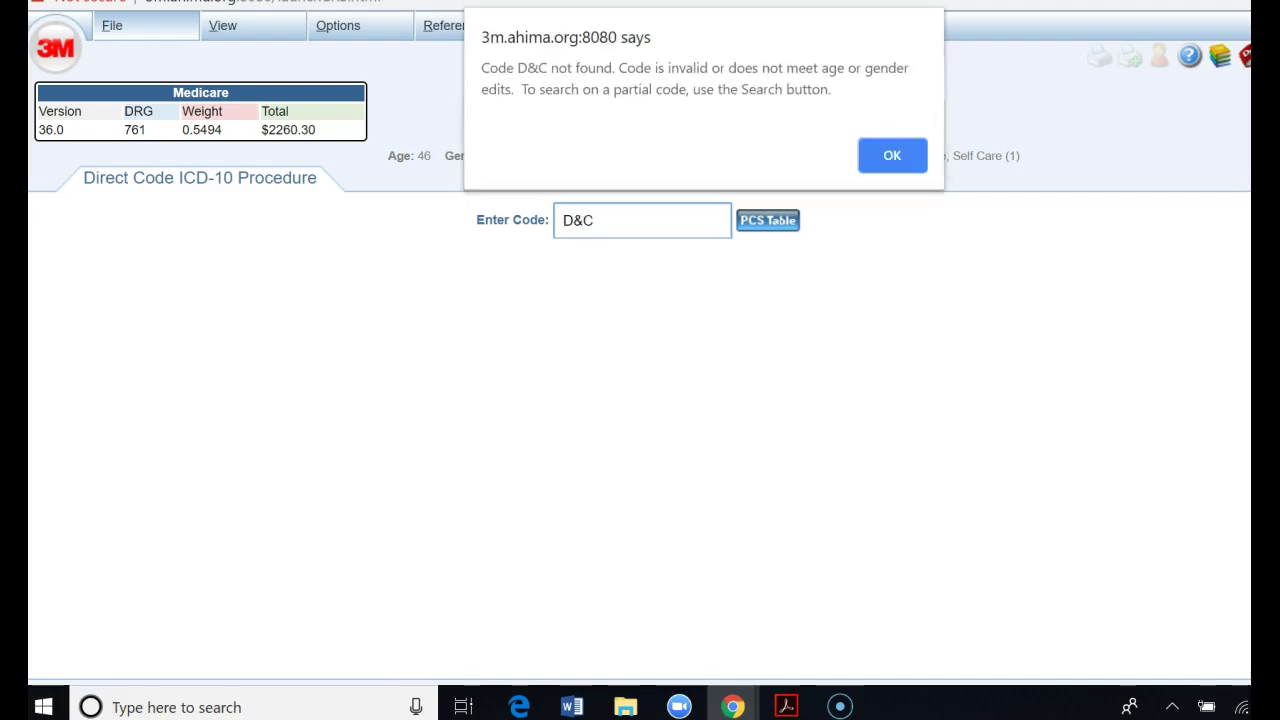
pyautogui.press('Return')
pyautogui.write('DILATION')
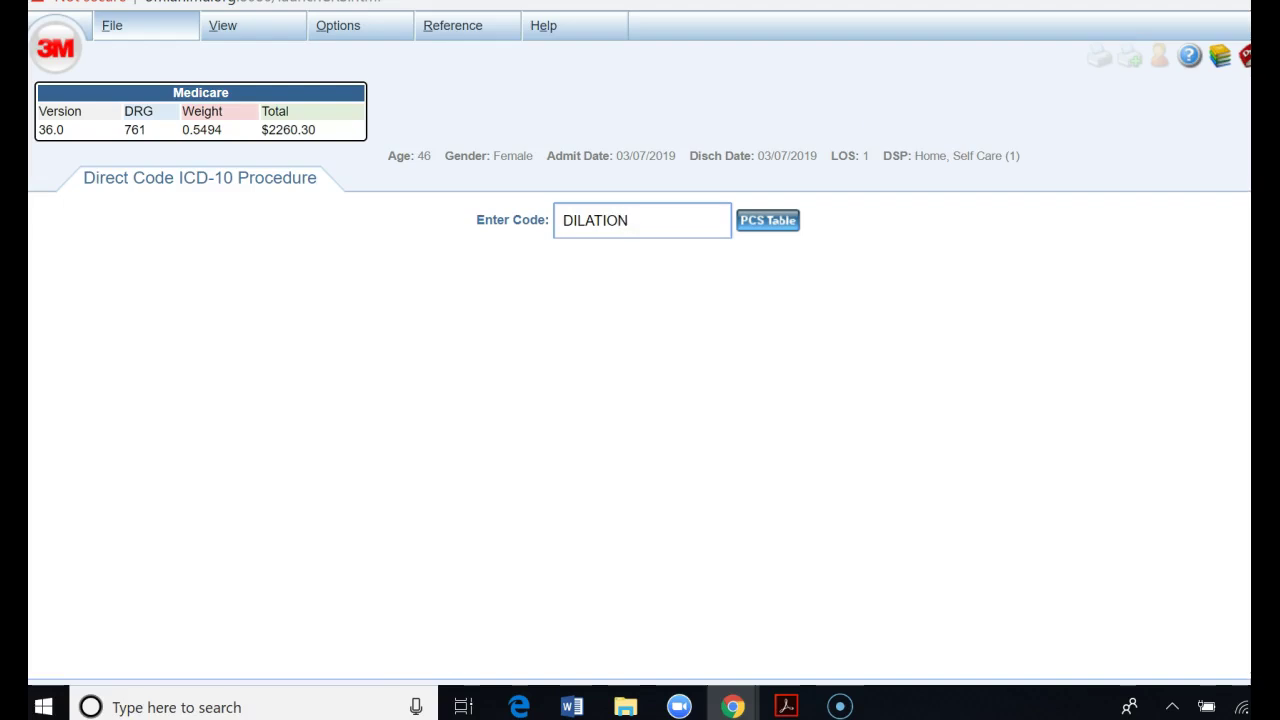
pyautogui.press('Return')
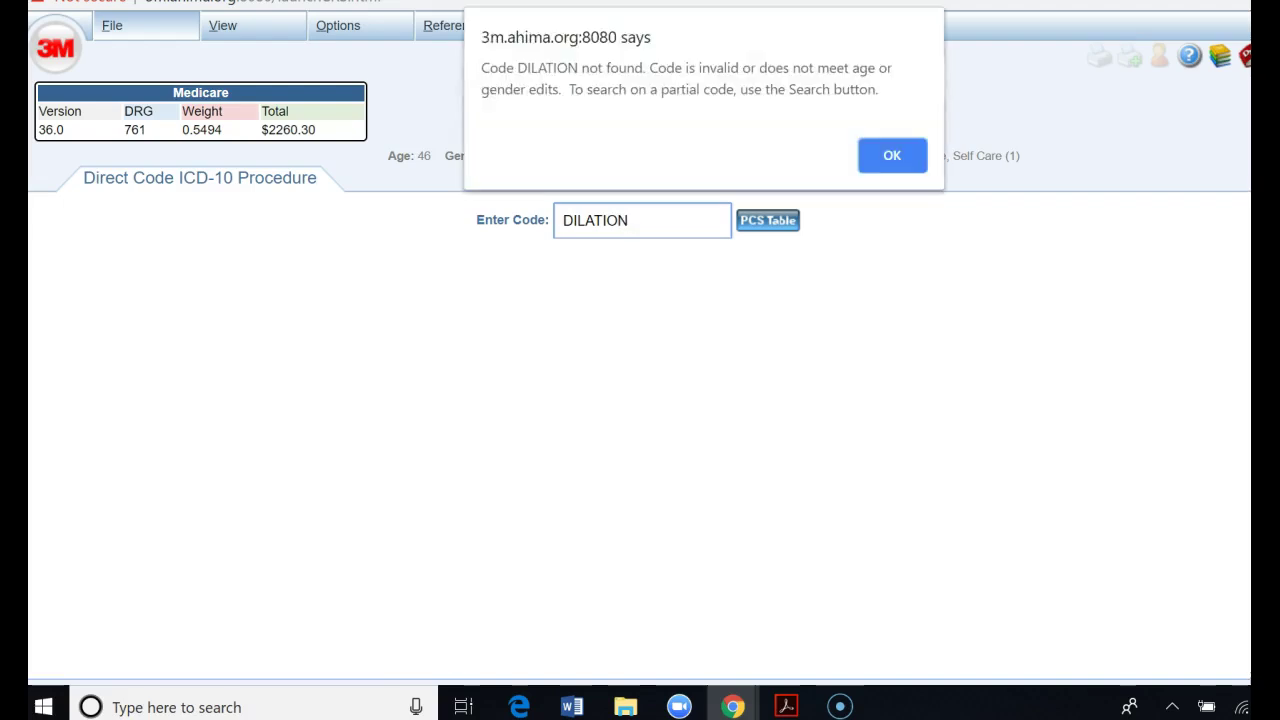
pyautogui.press('Return')
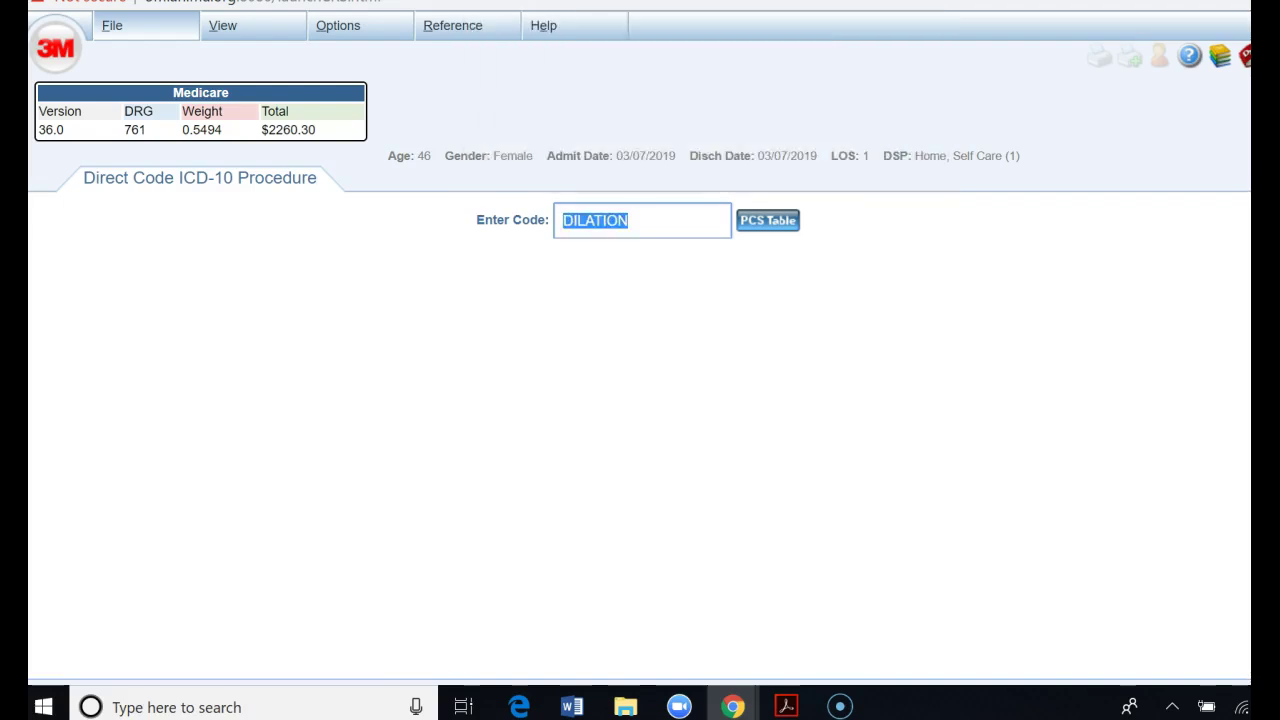
pyautogui.write('E')
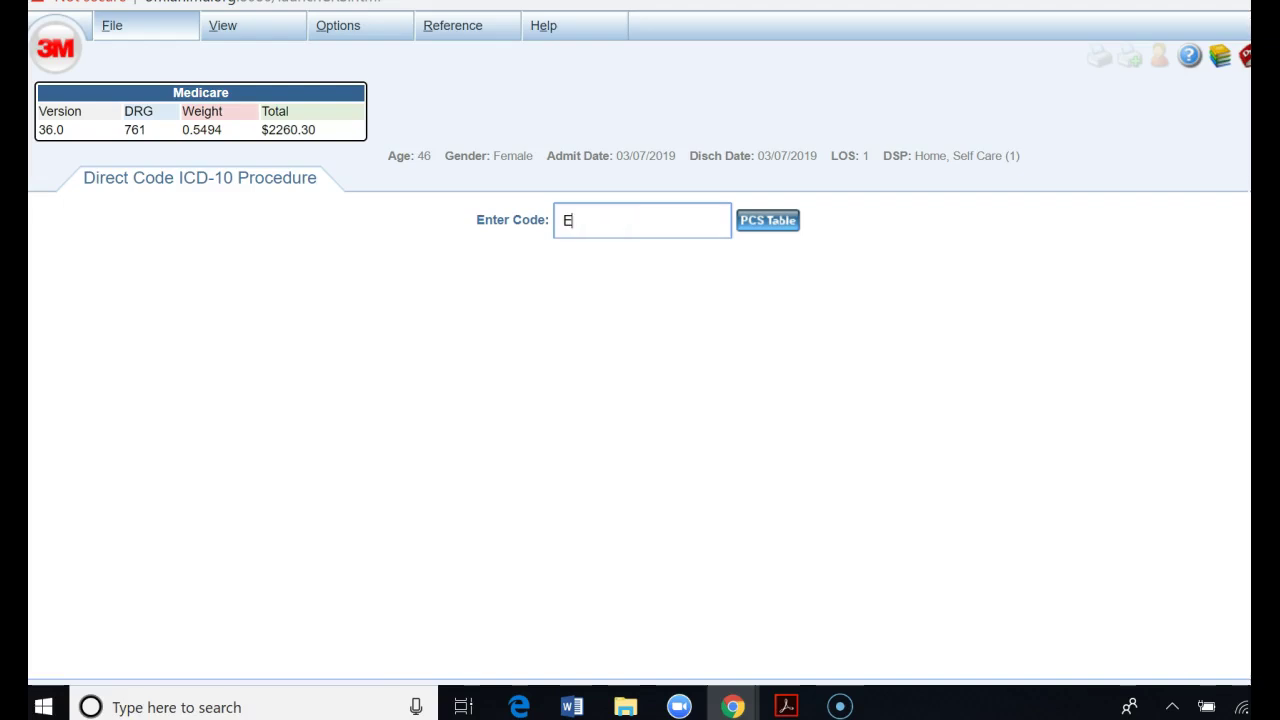
pyautogui.write('XTRACTION')
pyautogui.press('BackSpace')
pyautogui.press('BackSpace')
pyautogui.press('BackSpace')
pyautogui.press('BackSpace')
pyautogui.press('BackSpace')
pyautogui.press('BackSpace')
pyautogui.press('BackSpace')
pyautogui.press('BackSpace')
pyautogui.press('BackSpace')
pyautogui.press('BackSpace')
pyautogui.press('BackSpace')
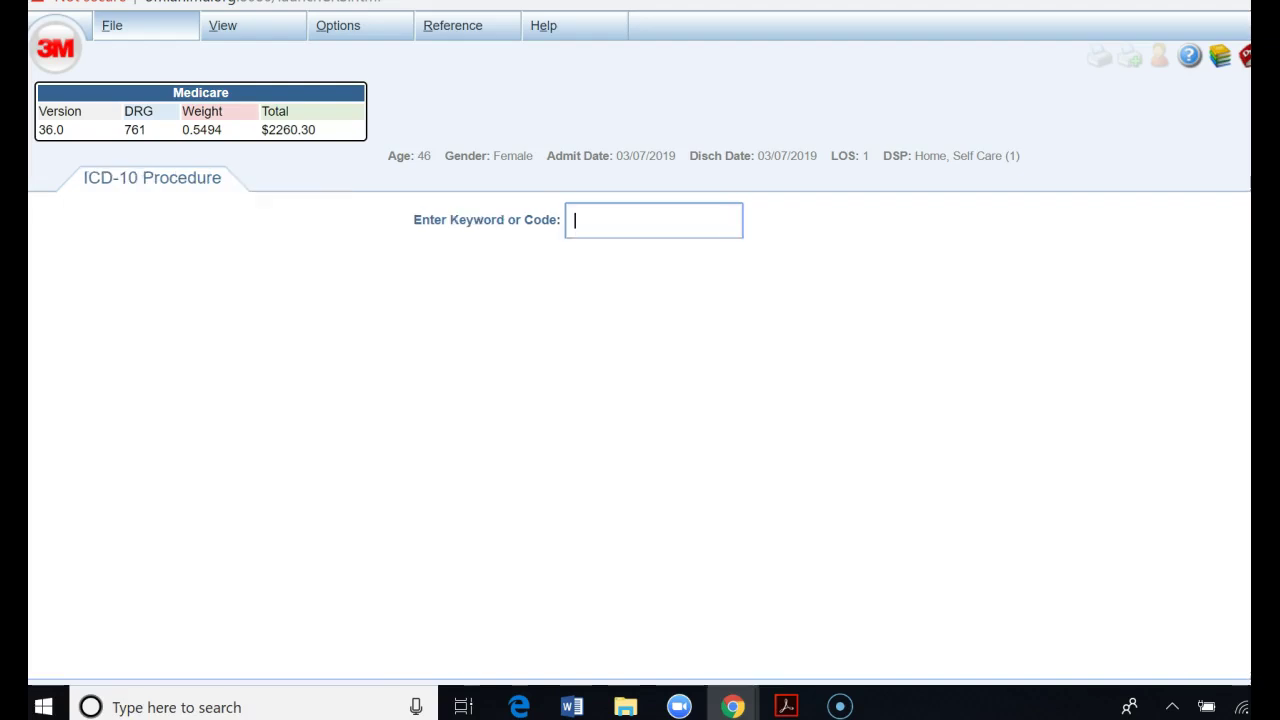
# Look up D& and add a non-obstetric D&C Via Natural or Artificial Opening with the Diagnostic qualifier as the second procedure.
pyautogui.write('D&')
pyautogui.press('Return')
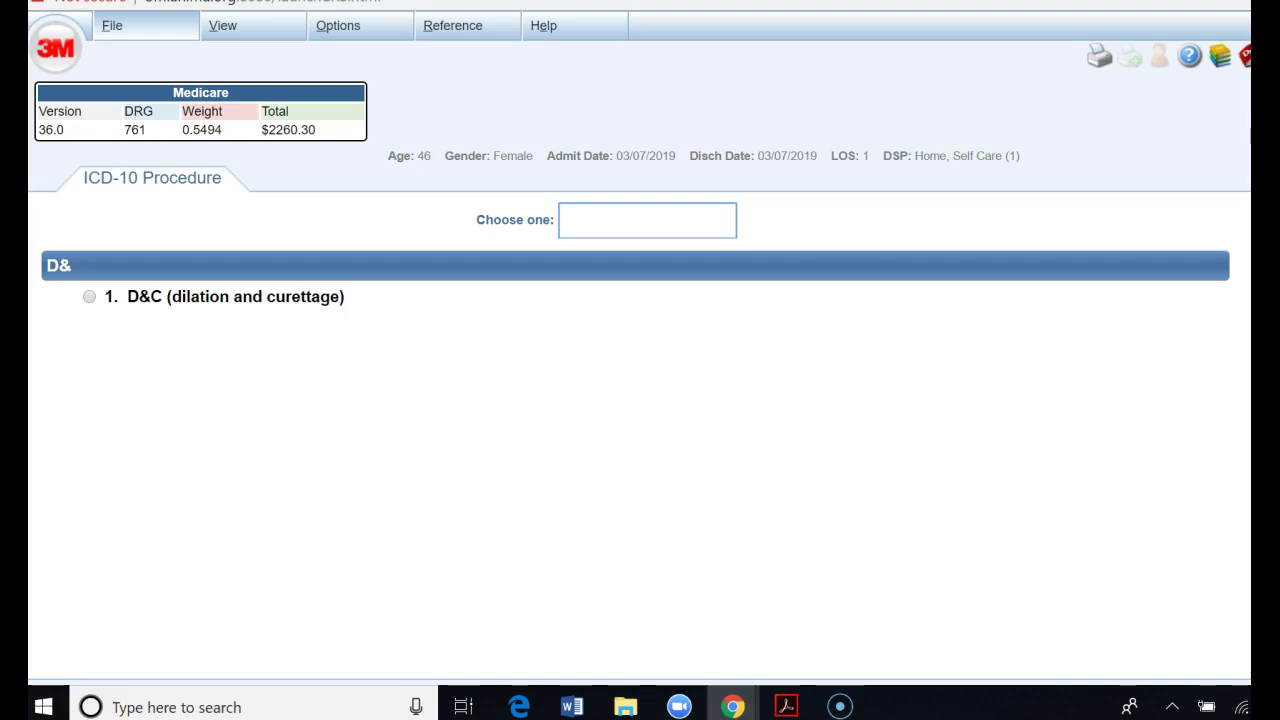
pyautogui.press('1')
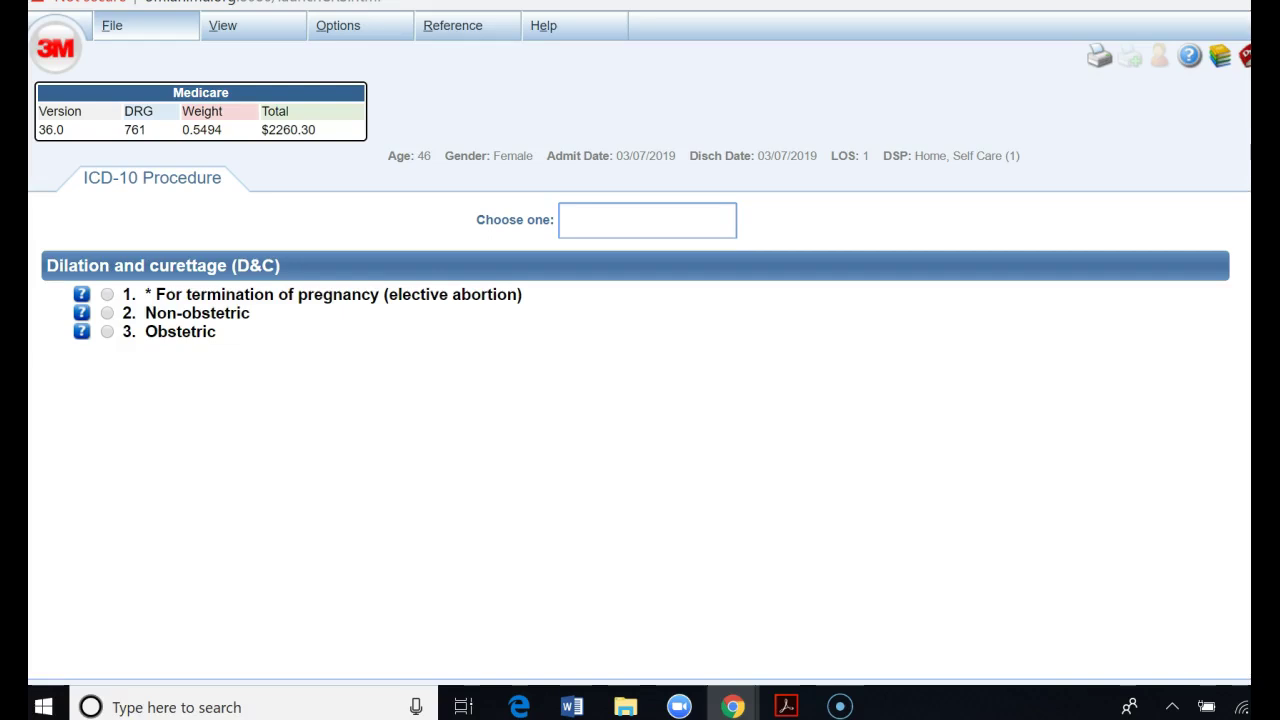
pyautogui.press('2')
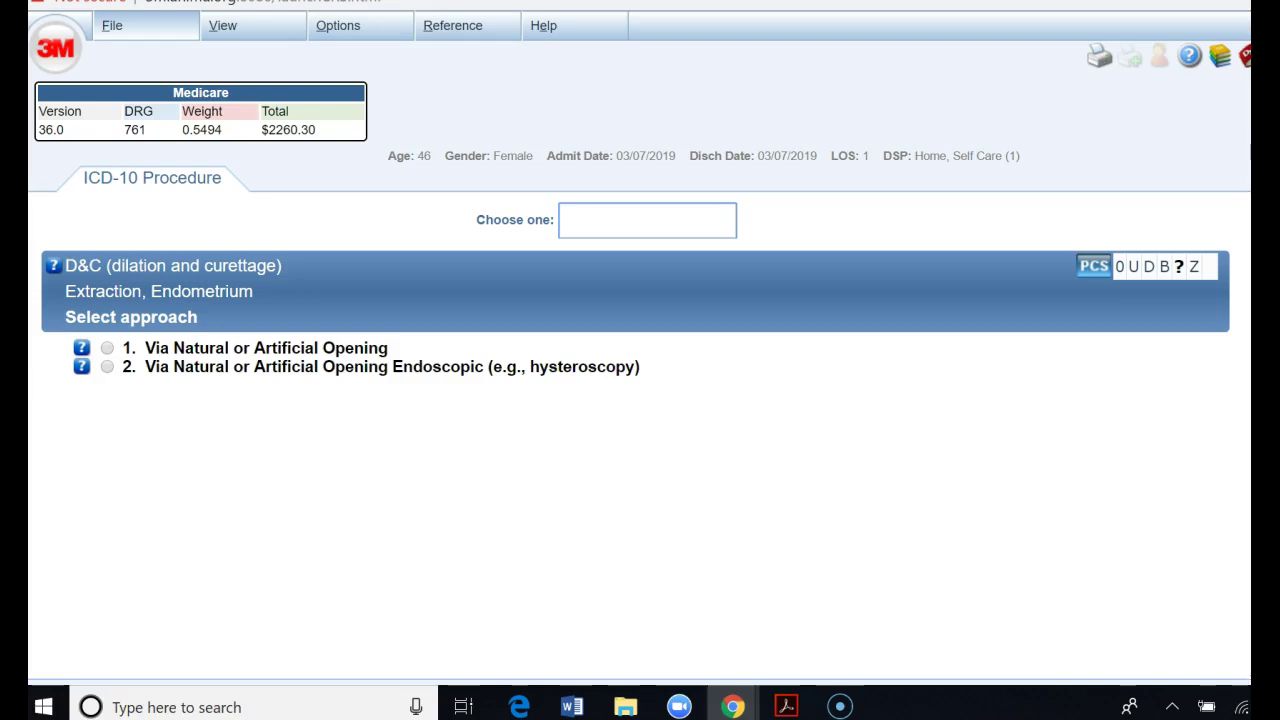
pyautogui.click(107, 347)
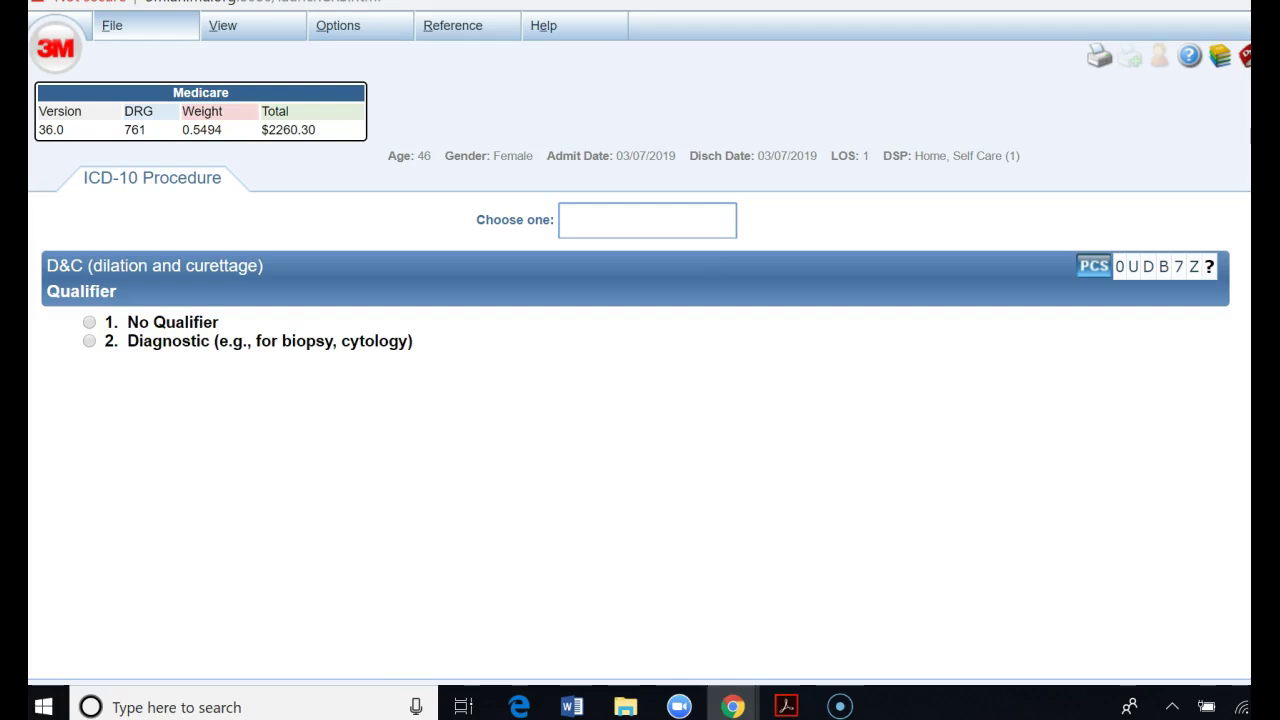
pyautogui.write('2')
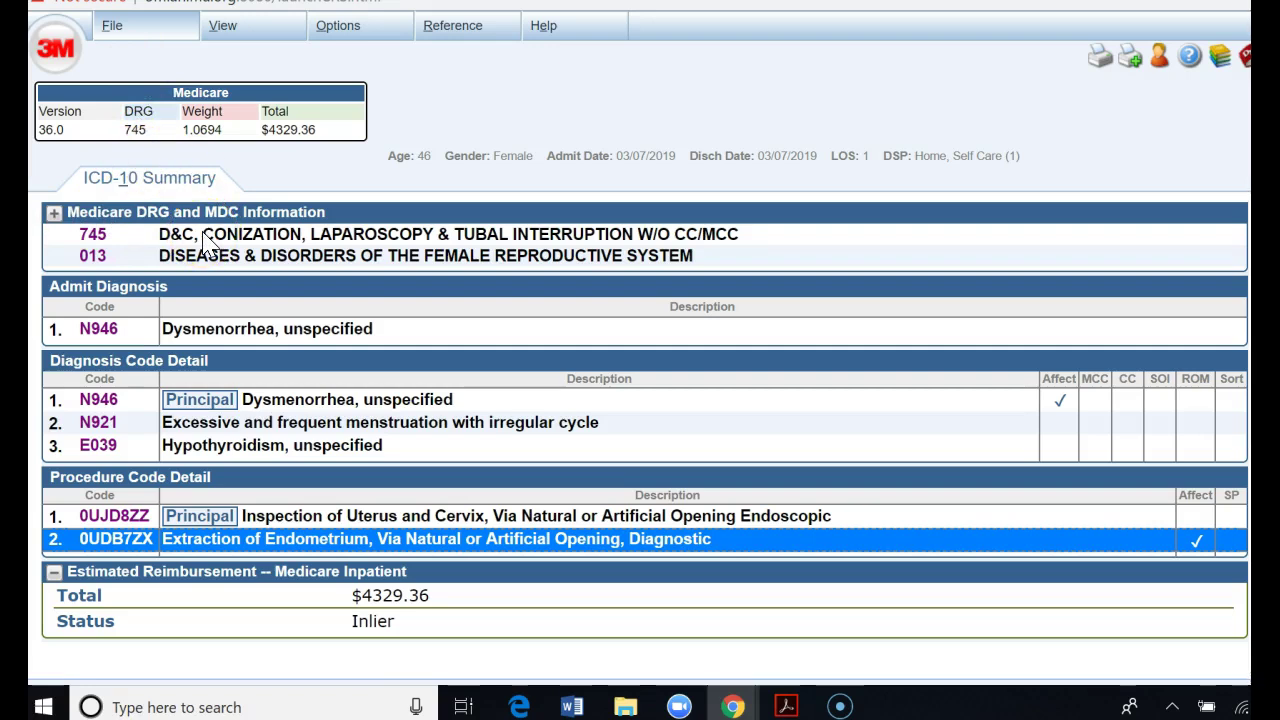
pyautogui.click(70, 36)
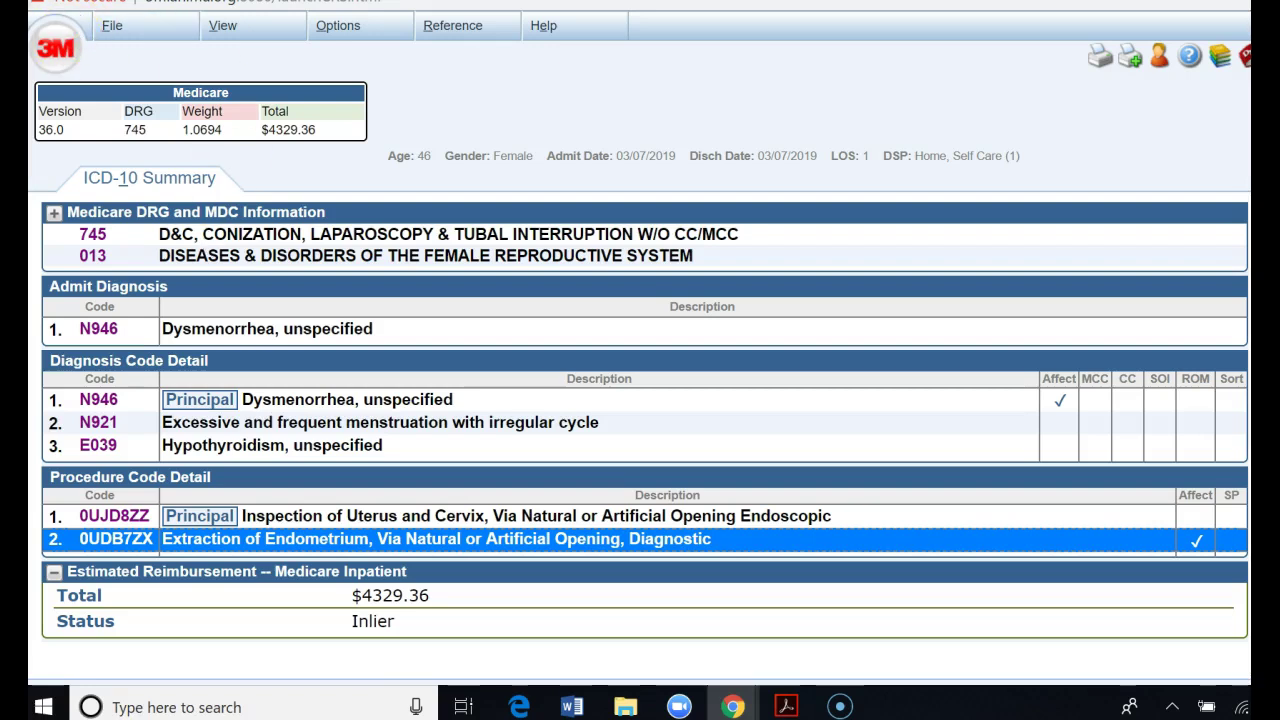